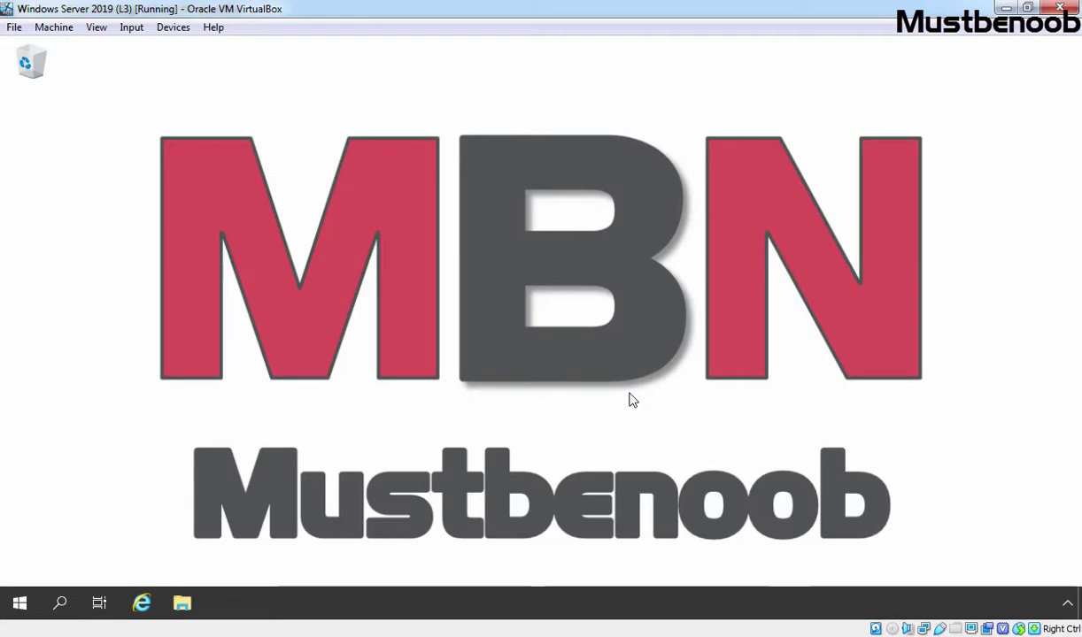
Launch Active Directory Users and Computers from the Windows Administrative Tools folder
{"action": "left_click", "coordinate": [21, 605]}
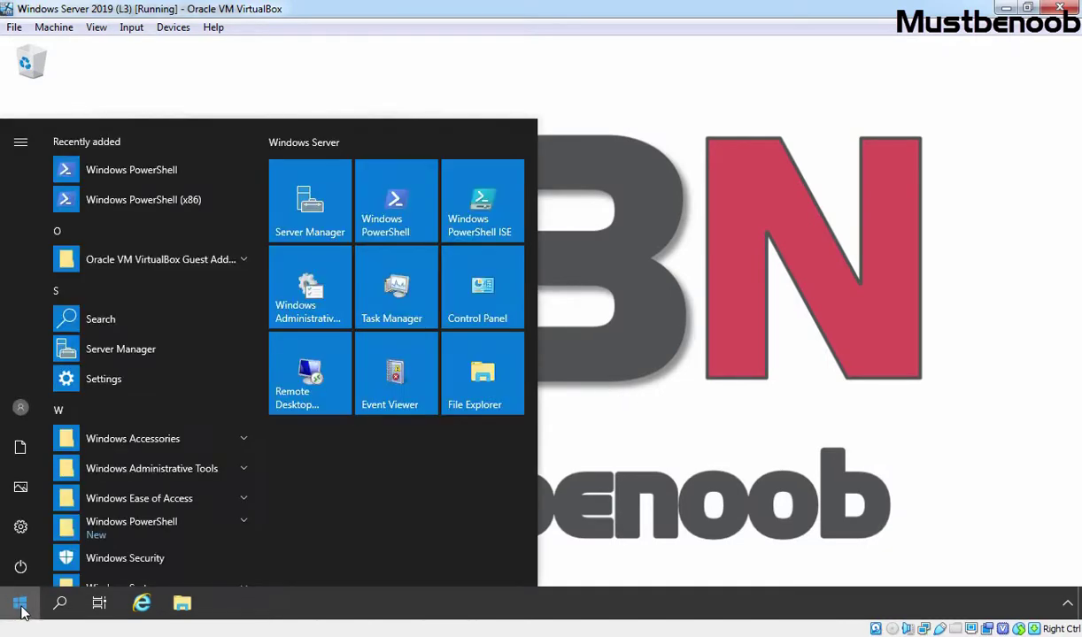
{"action": "left_click", "coordinate": [310, 301]}
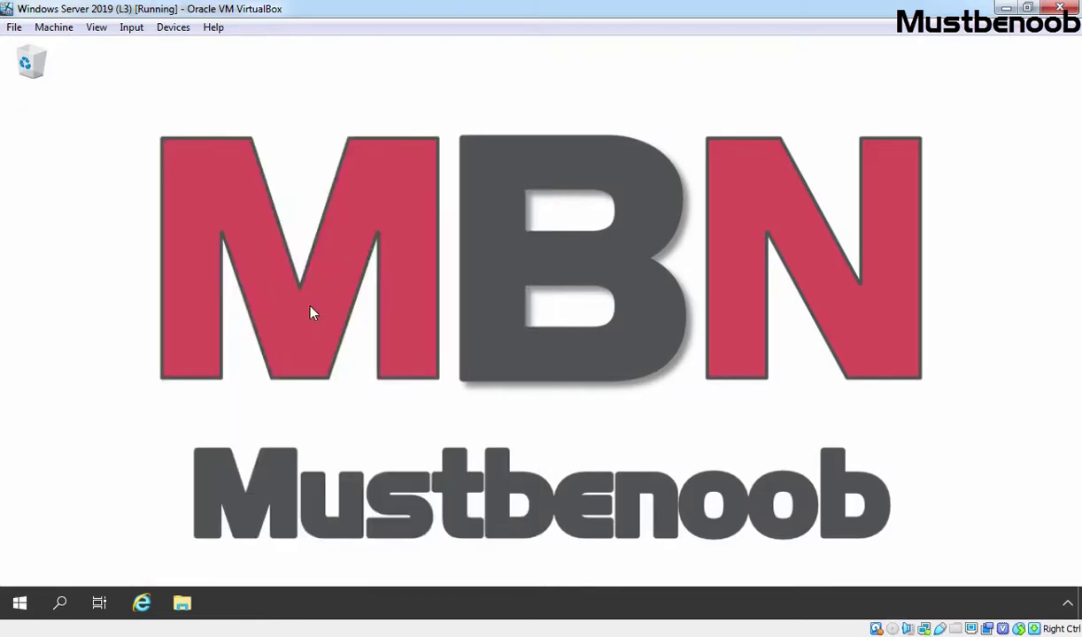
{"action": "left_click", "coordinate": [281, 266]}
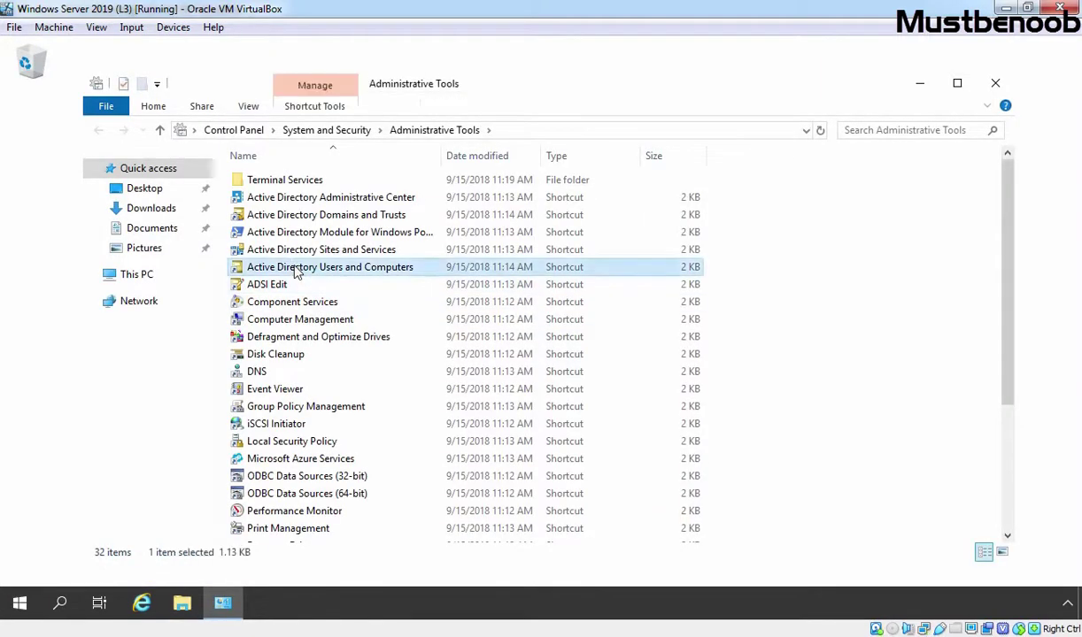
{"action": "double_click", "coordinate": [379, 274]}
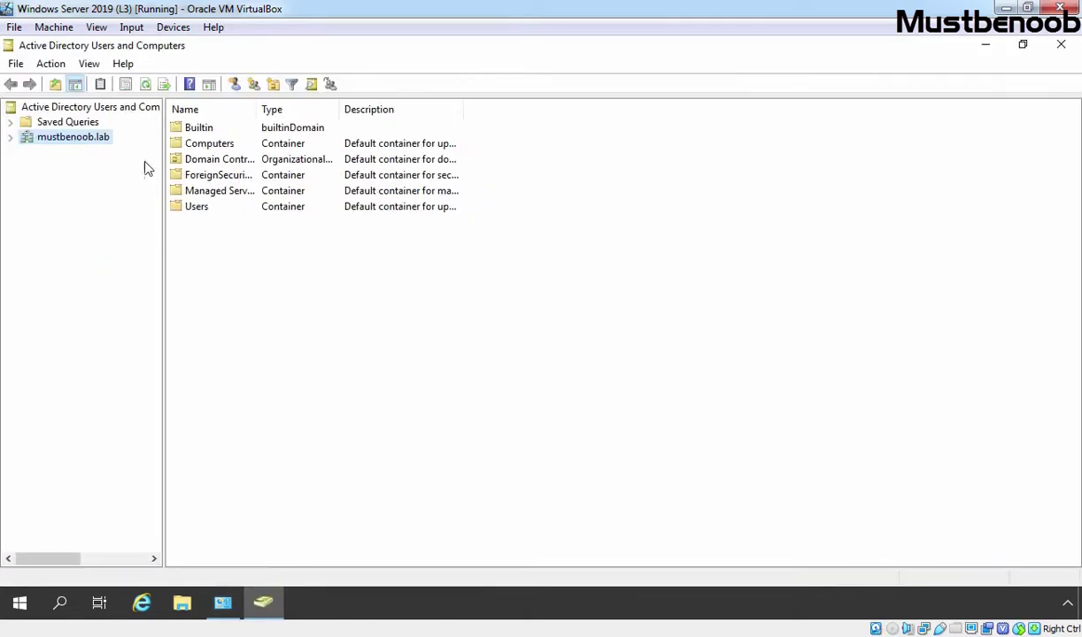
Expand mustbenoob.lab and add an organizational unit named LABGUIDE directly beneath it
{"action": "double_click", "coordinate": [77, 142]}
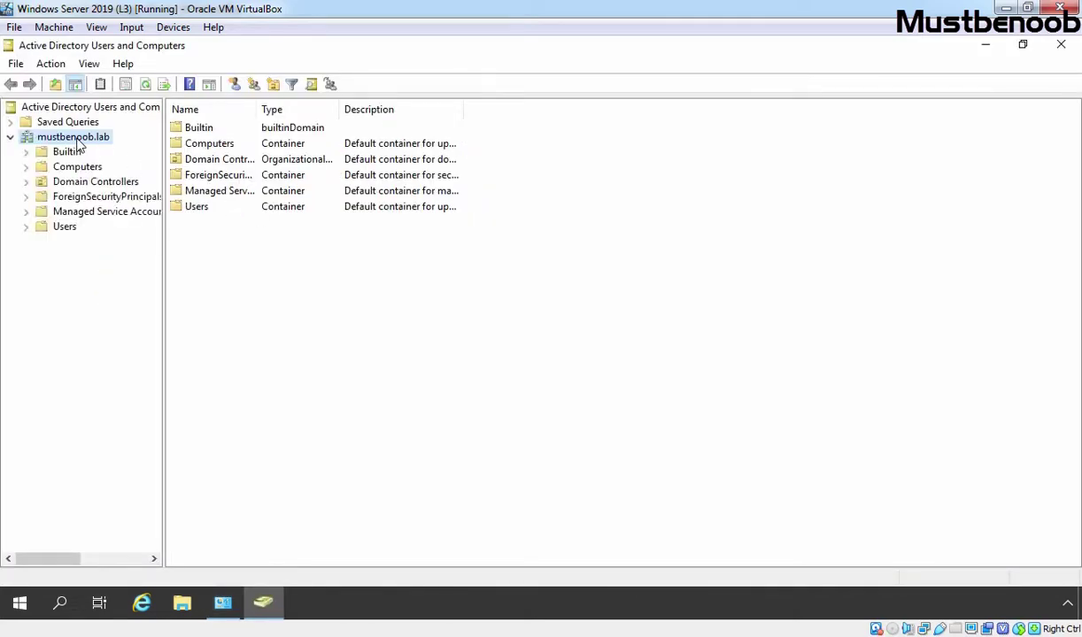
{"action": "right_click", "coordinate": [77, 145]}
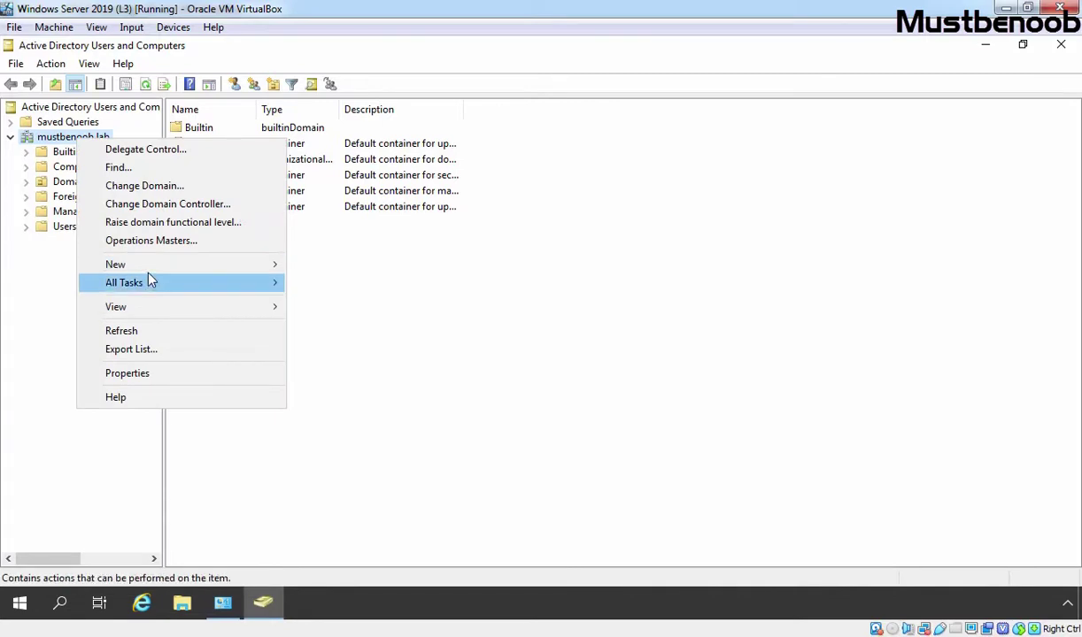
{"action": "mouse_move", "coordinate": [150, 274]}
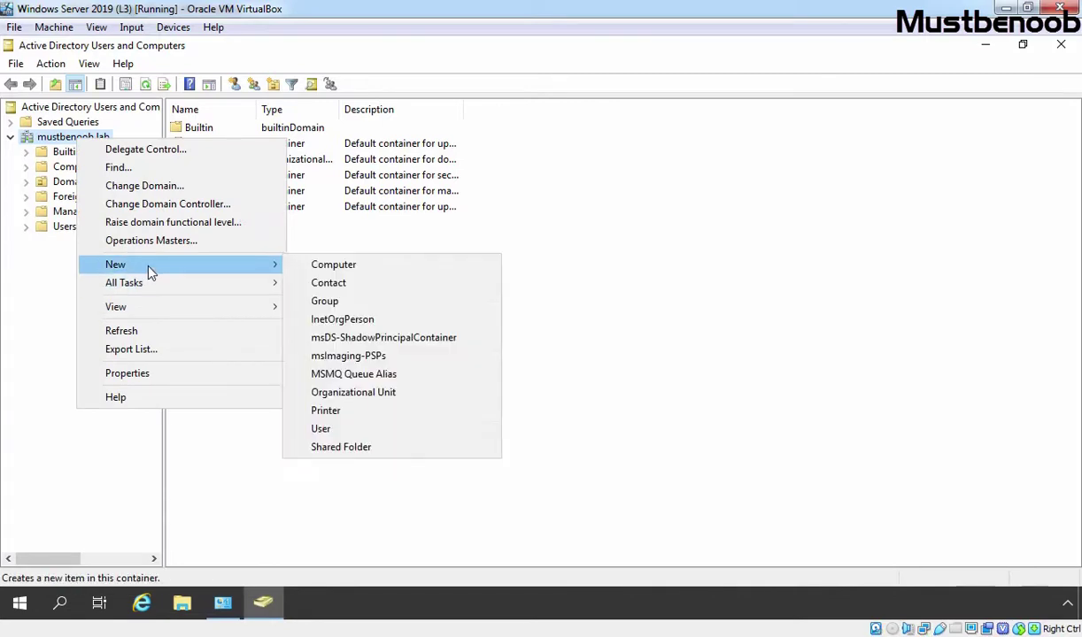
{"action": "left_click", "coordinate": [385, 395]}
{"action": "type", "text": "LABGUIDE"}
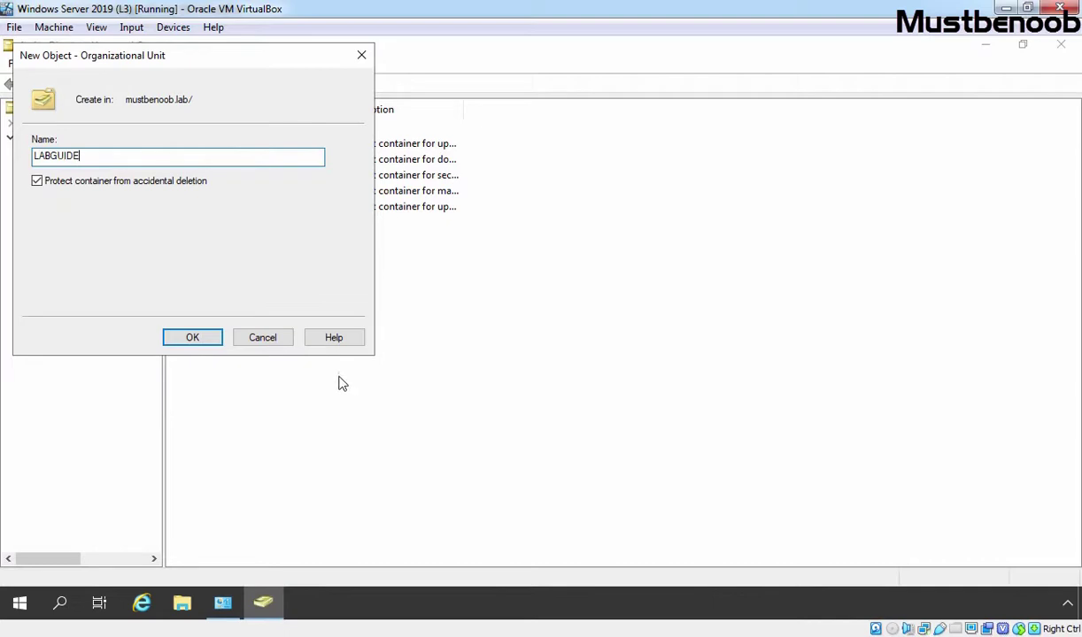
{"action": "left_click", "coordinate": [193, 339]}
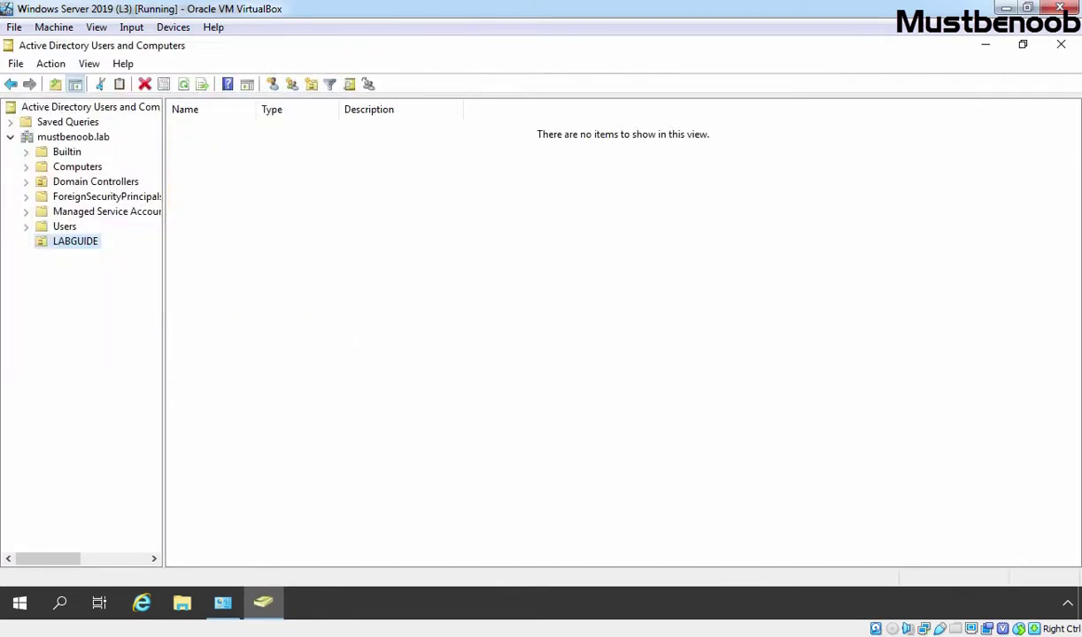
Move WINDOWS10PC from Computers into LABGUIDE, check it landed there, and close the console
{"action": "left_click", "coordinate": [70, 167]}
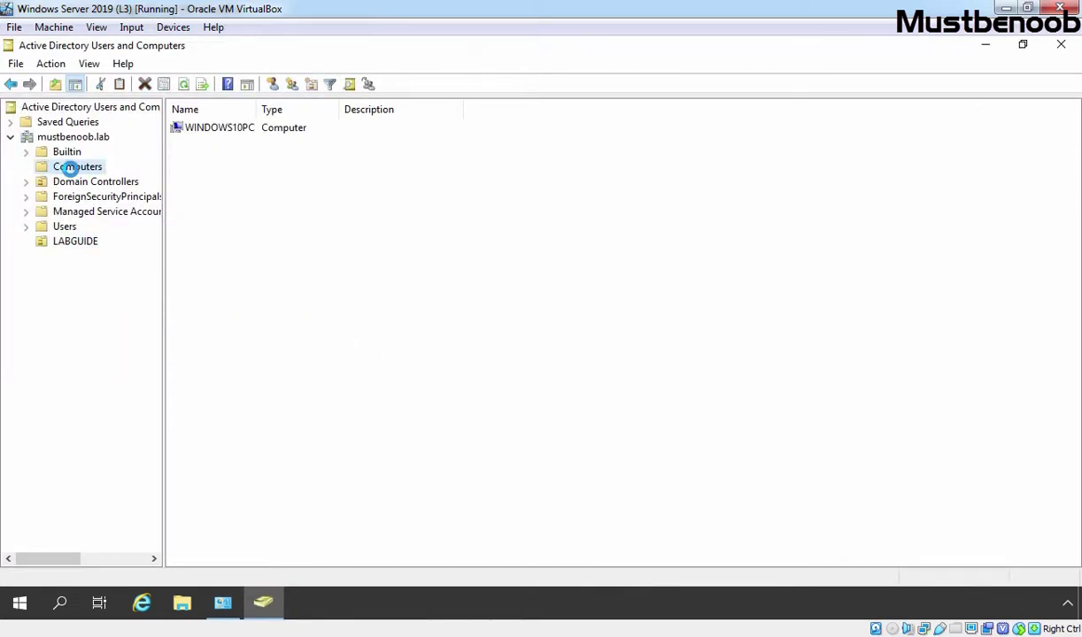
{"action": "left_click", "coordinate": [220, 132]}
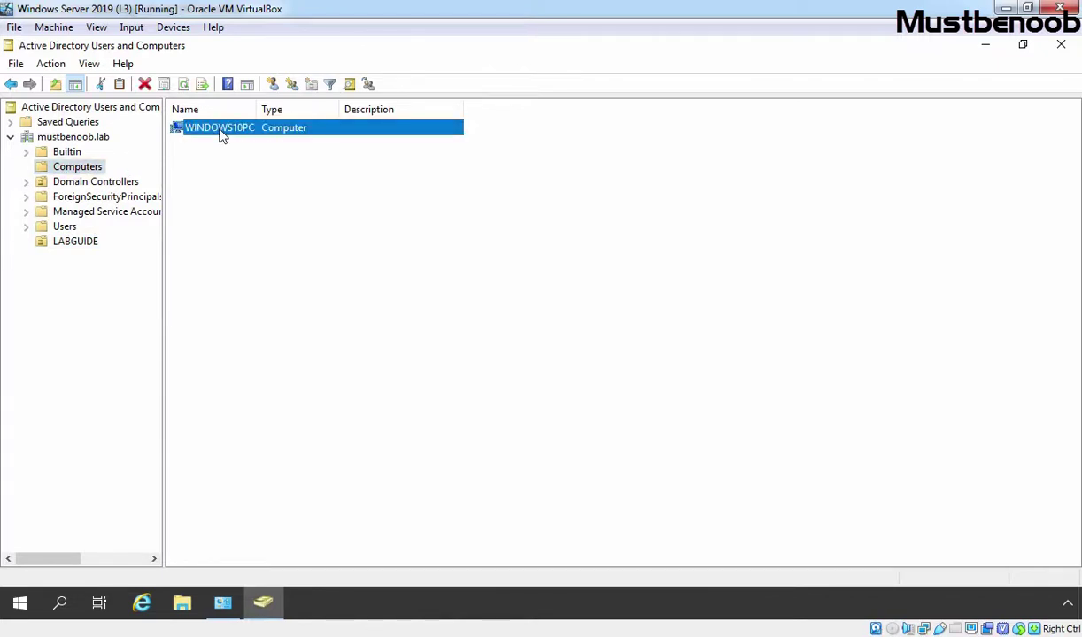
{"action": "right_click", "coordinate": [221, 133]}
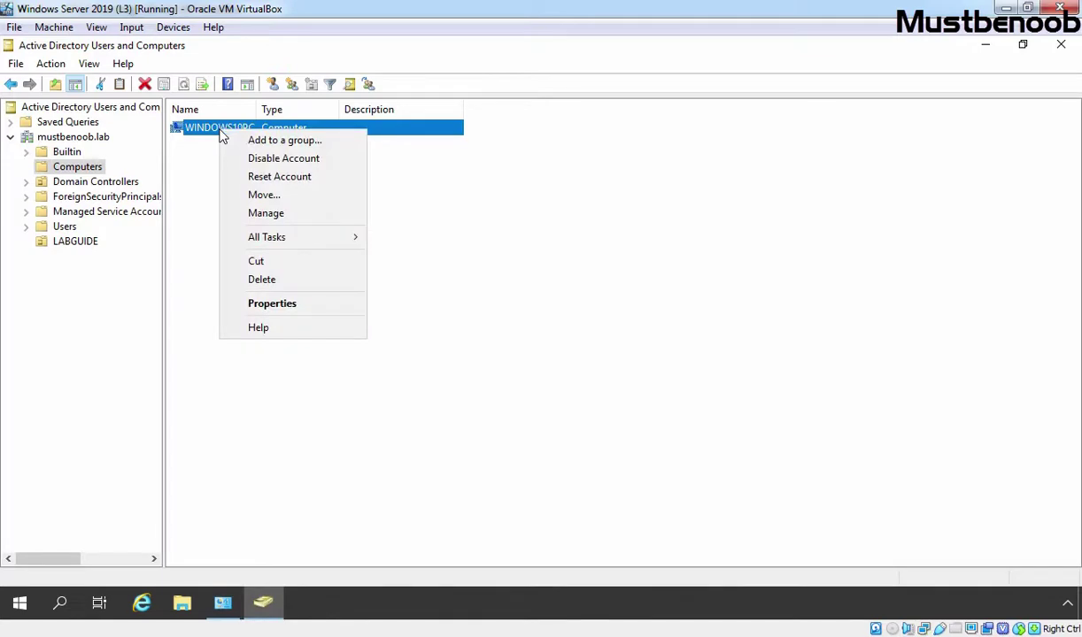
{"action": "left_click", "coordinate": [252, 193]}
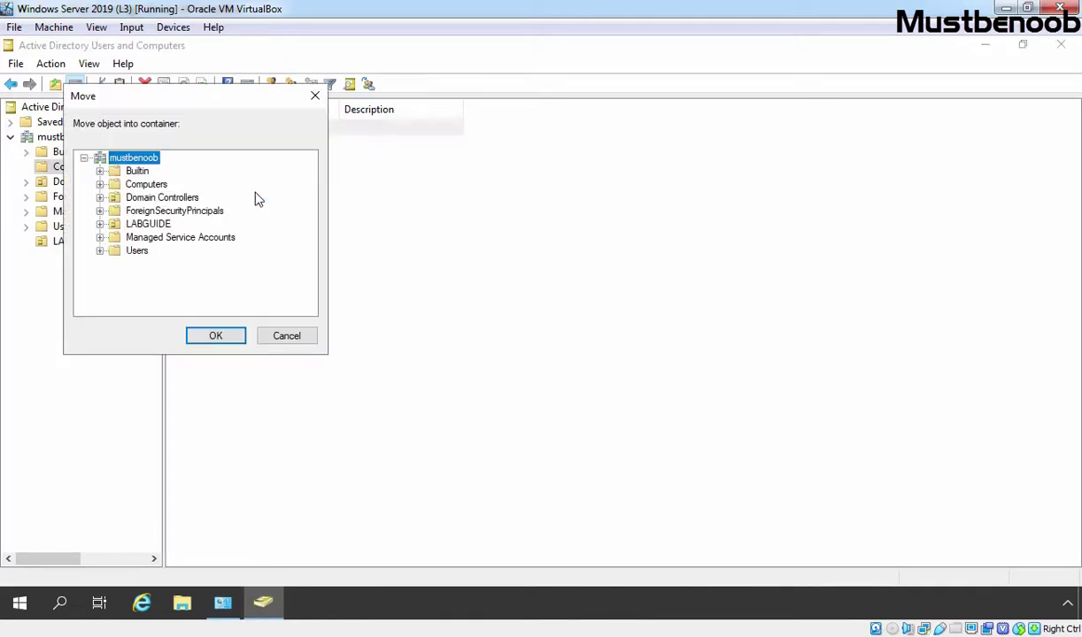
{"action": "left_click", "coordinate": [151, 224]}
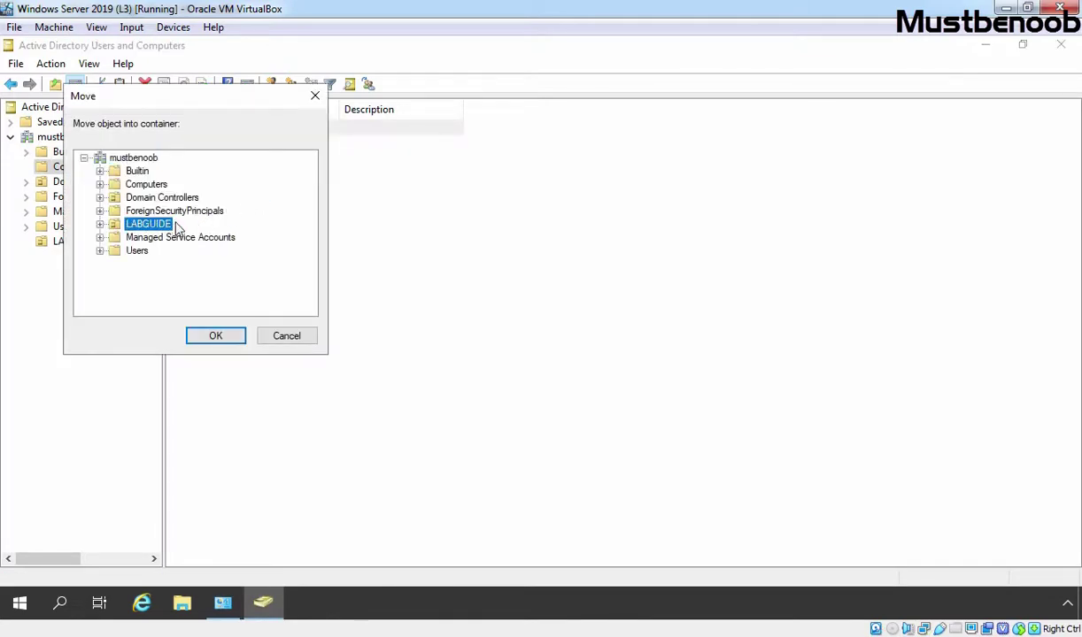
{"action": "left_click", "coordinate": [211, 338]}
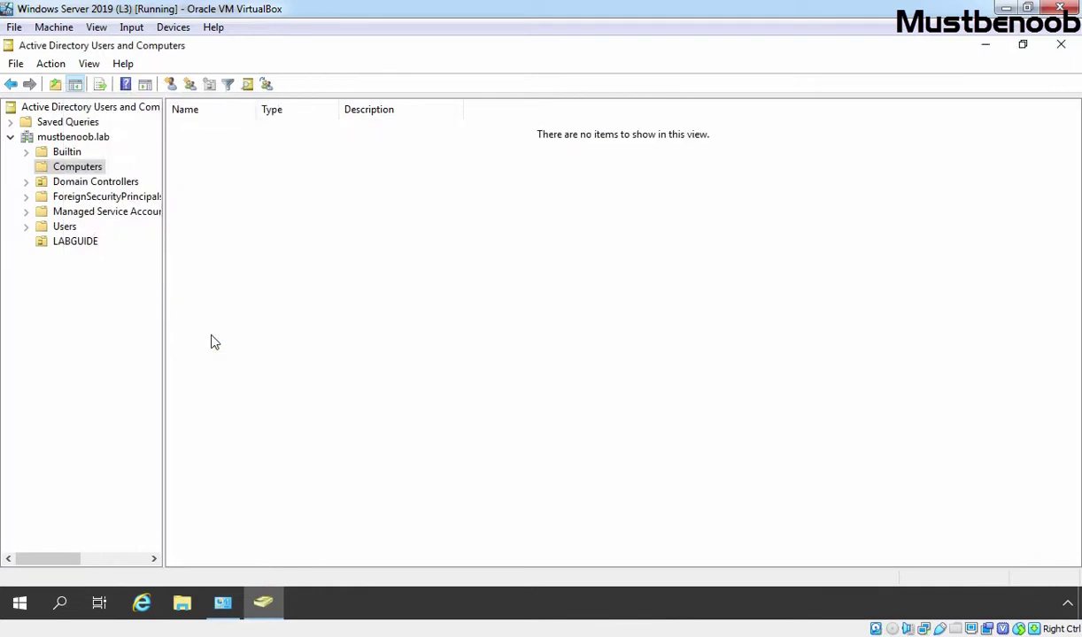
{"action": "left_click", "coordinate": [74, 248]}
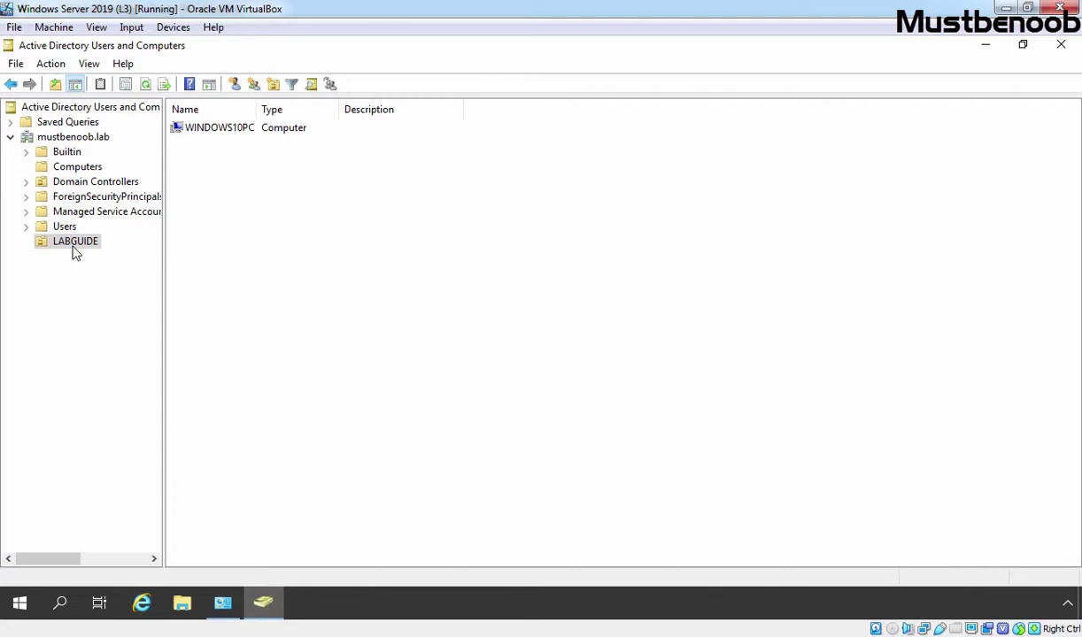
{"action": "left_click", "coordinate": [1060, 49]}
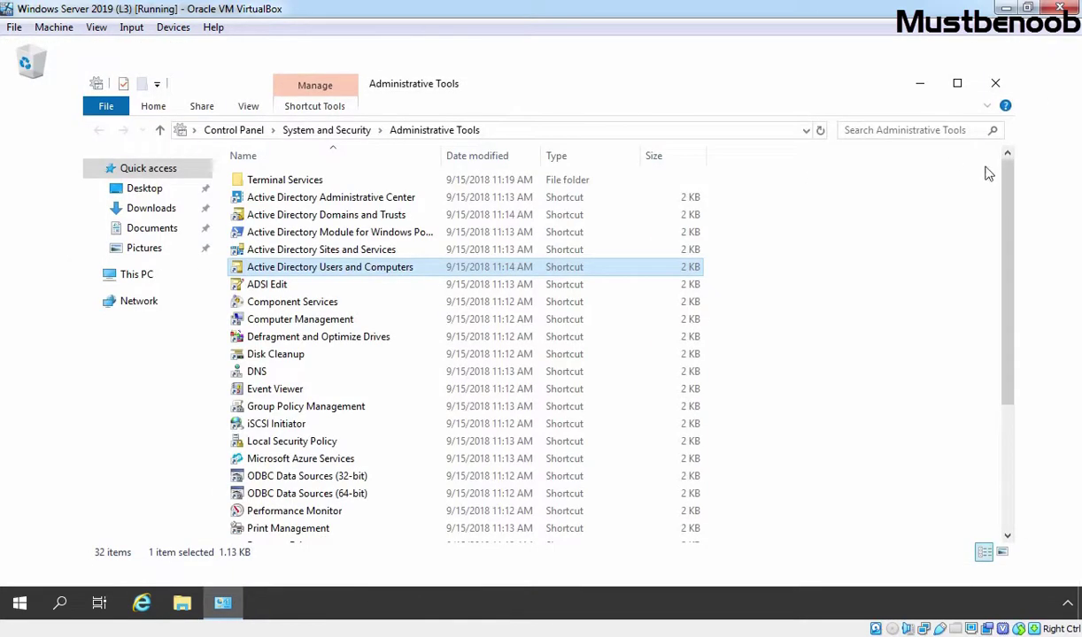
Launch Group Policy Management maximized and navigate to the LABGUIDE OU under mustbenoob.lab
{"action": "left_click", "coordinate": [290, 407]}
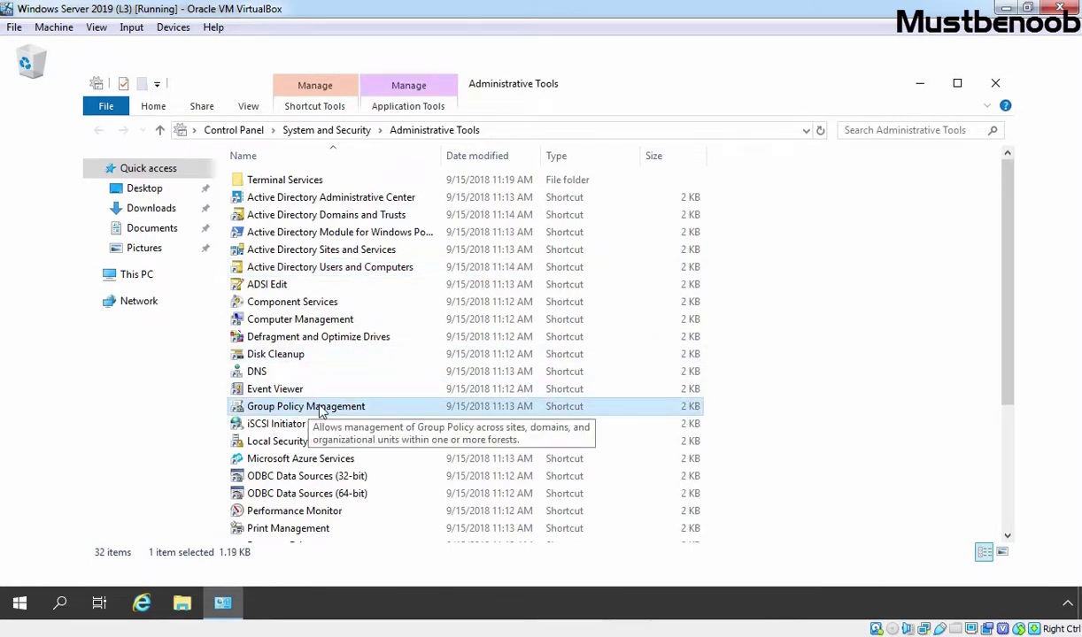
{"action": "double_click", "coordinate": [322, 408]}
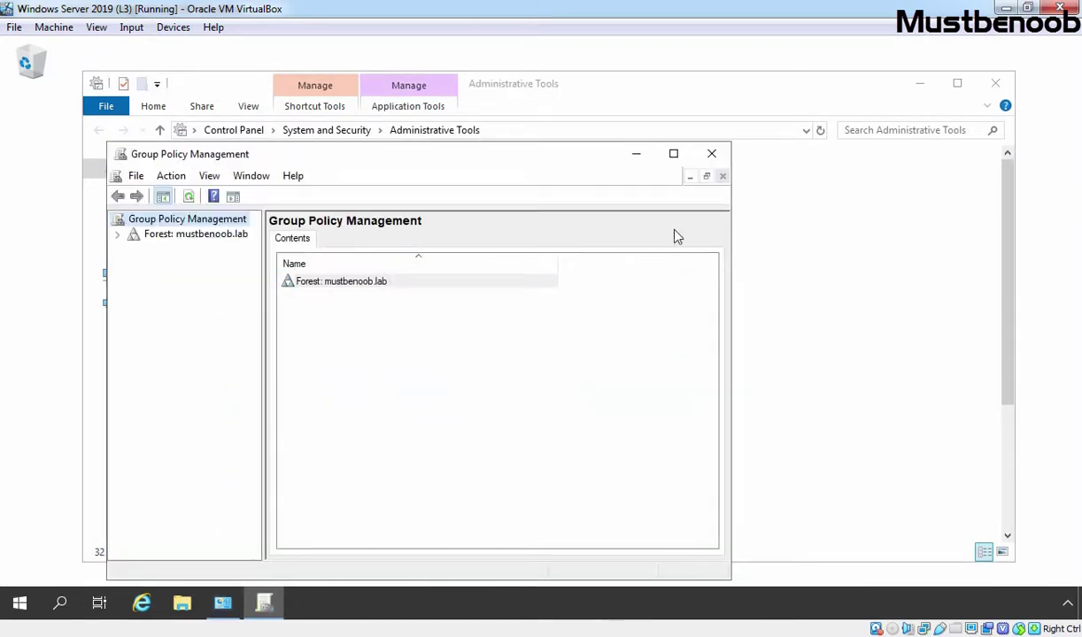
{"action": "left_click", "coordinate": [674, 156]}
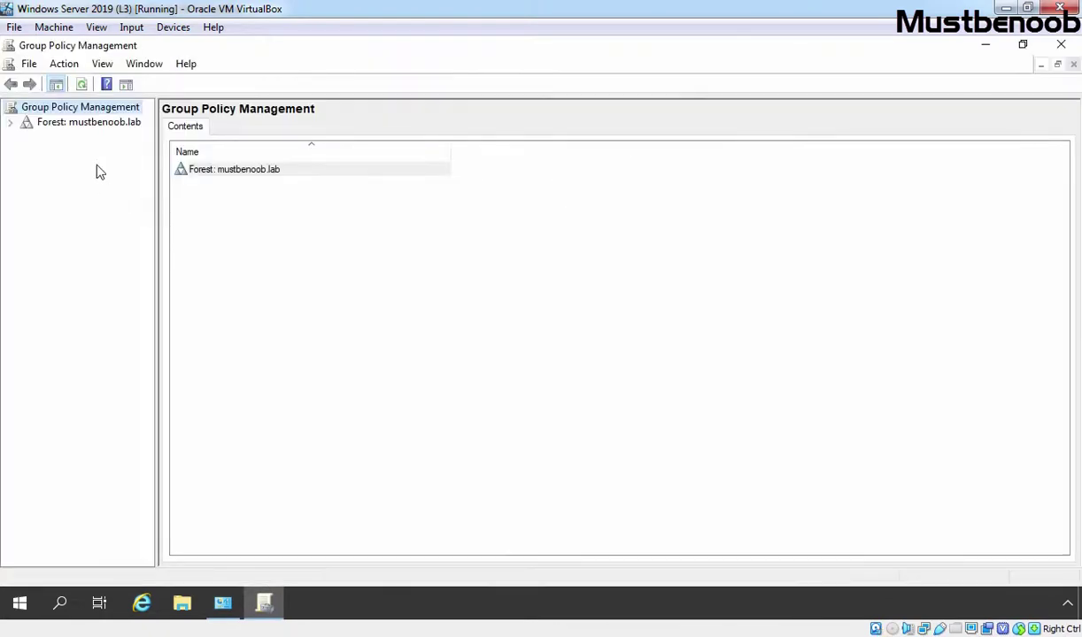
{"action": "double_click", "coordinate": [88, 123]}
{"action": "left_click", "coordinate": [74, 139]}
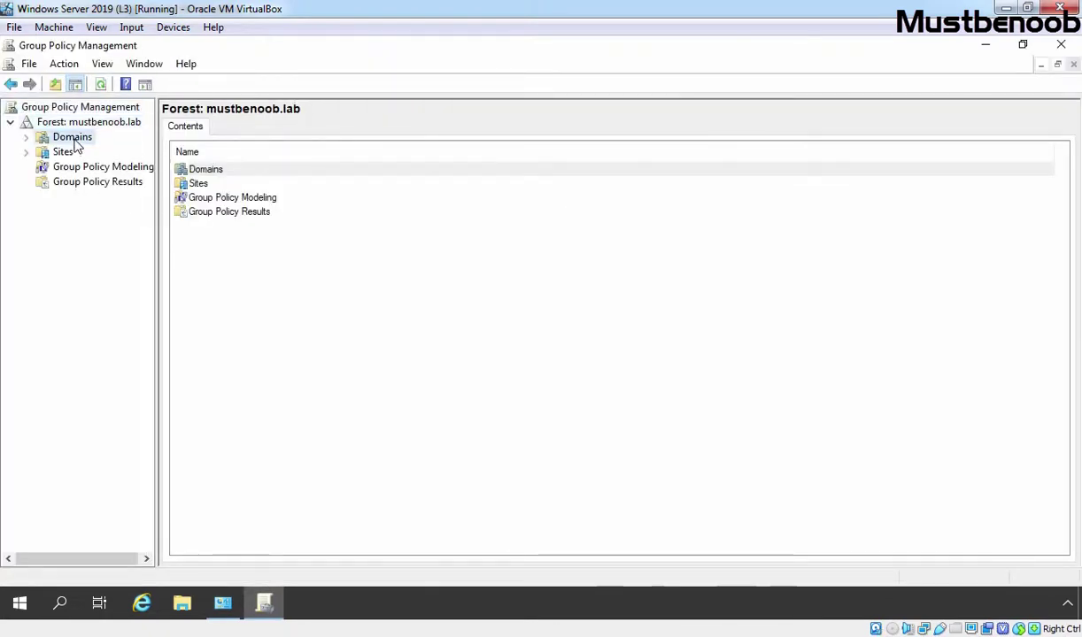
{"action": "left_click", "coordinate": [93, 151]}
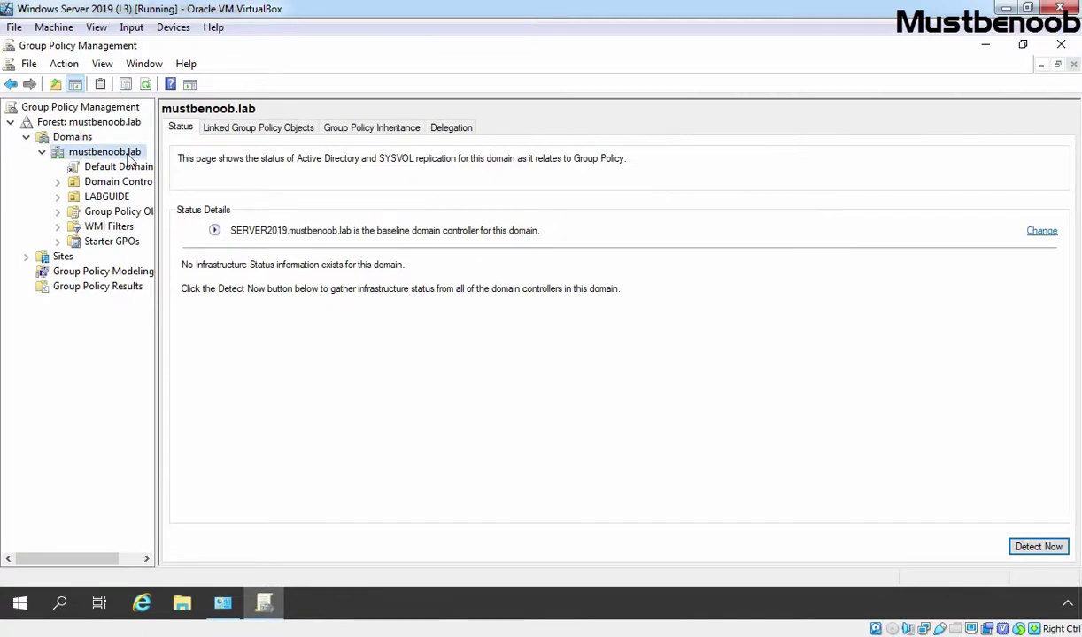
{"action": "left_click", "coordinate": [106, 196]}
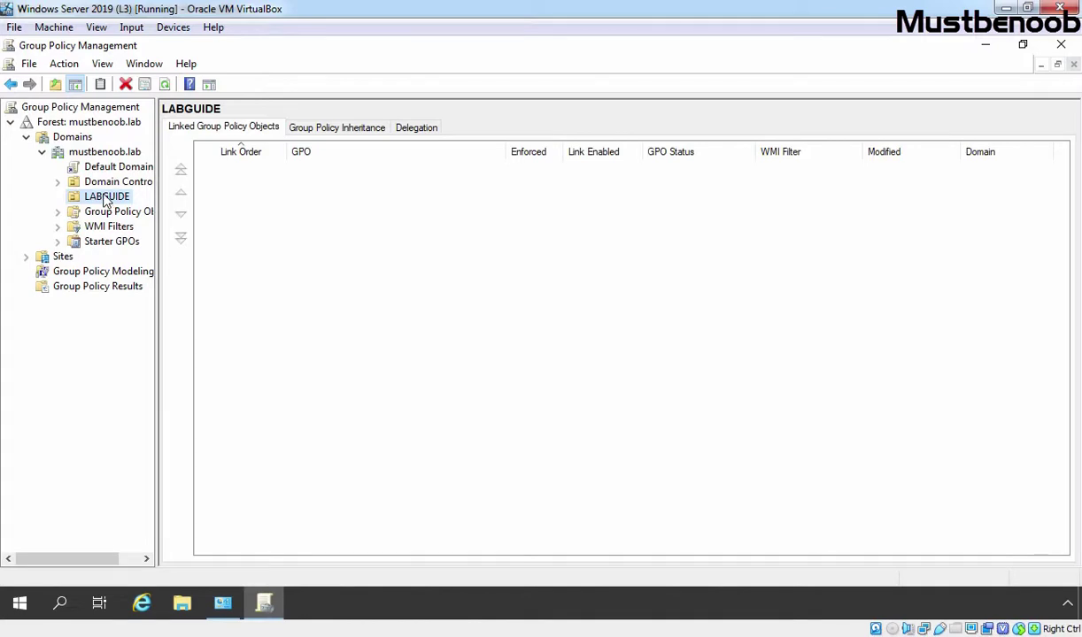
Create a GPO named 'Enable WinRM for Windows 10 Computers GPO' linked to LABGUIDE
{"action": "right_click", "coordinate": [105, 199]}
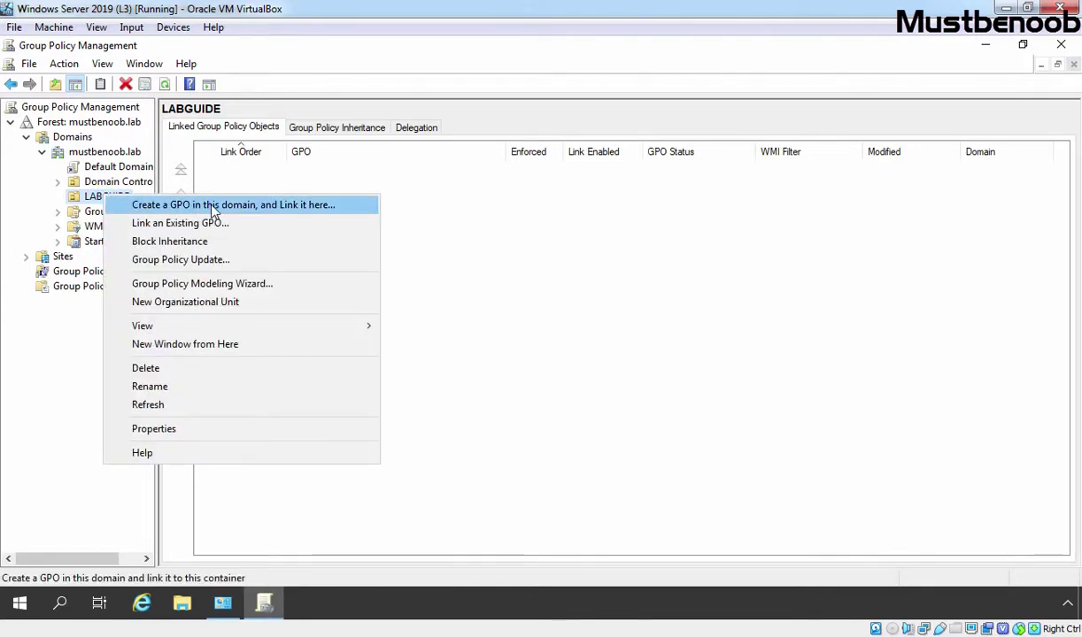
{"action": "left_click", "coordinate": [284, 208]}
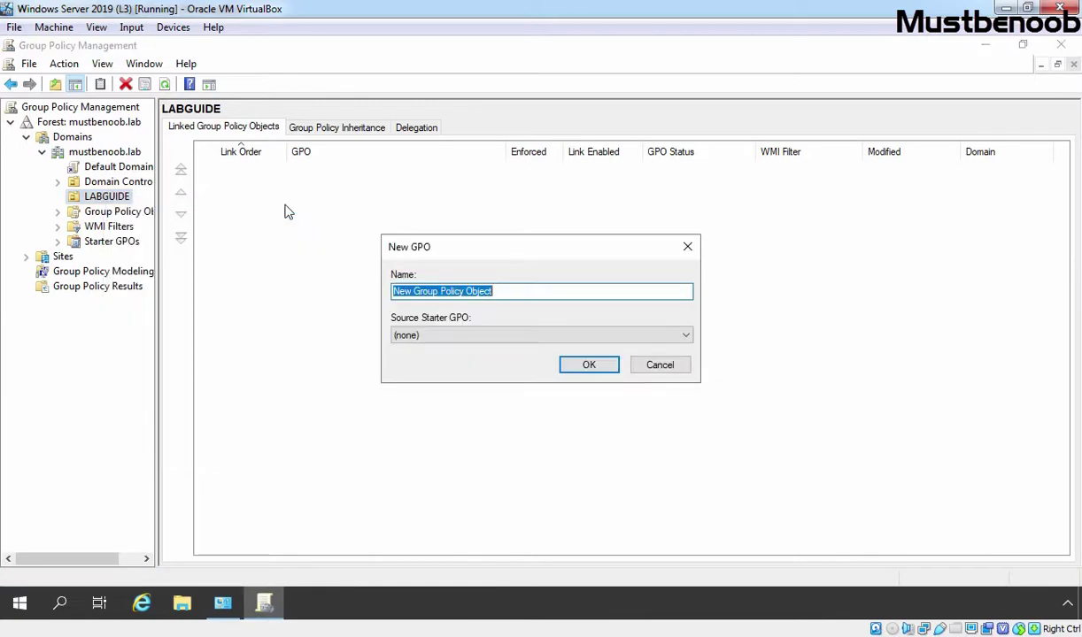
{"action": "key", "text": "BackSpace"}
{"action": "type", "text": "Enable Wi"}
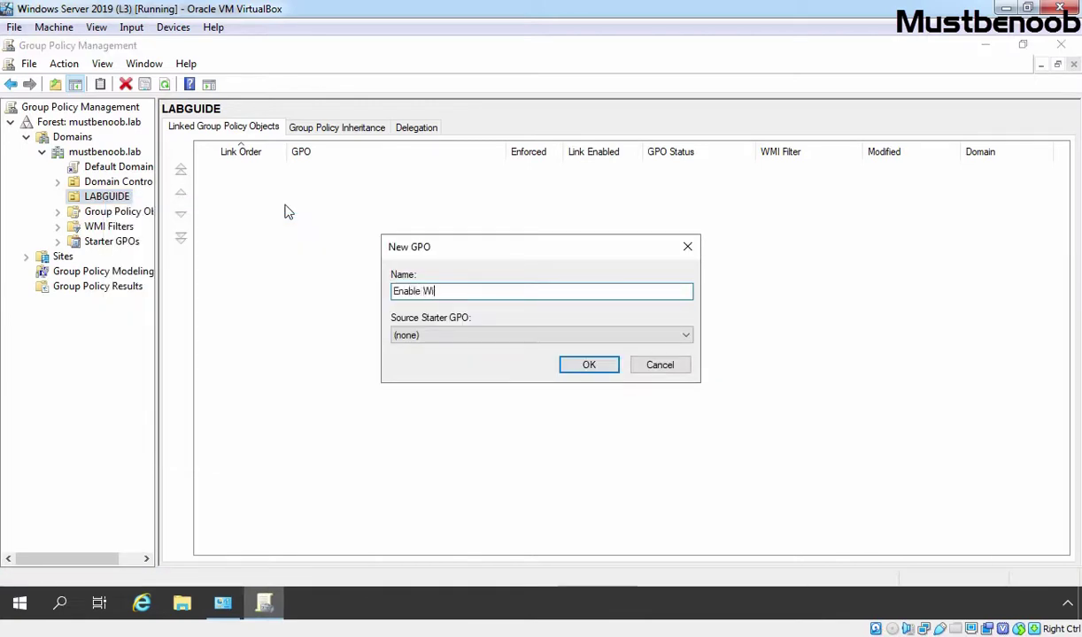
{"action": "type", "text": "nRM for Windows 10"}
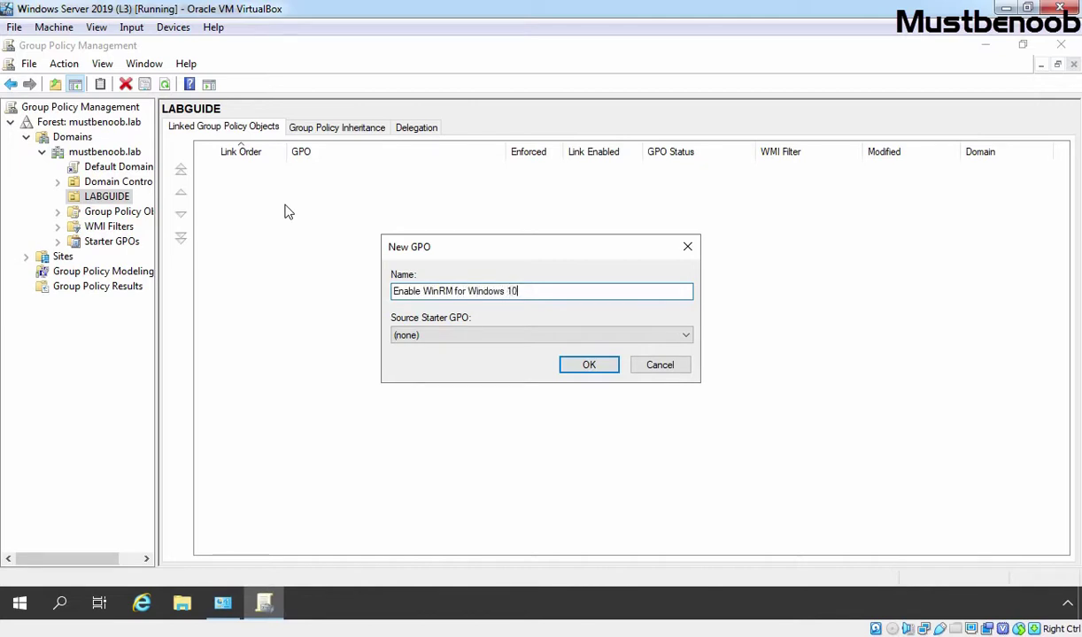
{"action": "type", "text": " Computers GPO"}
{"action": "left_click", "coordinate": [588, 365]}
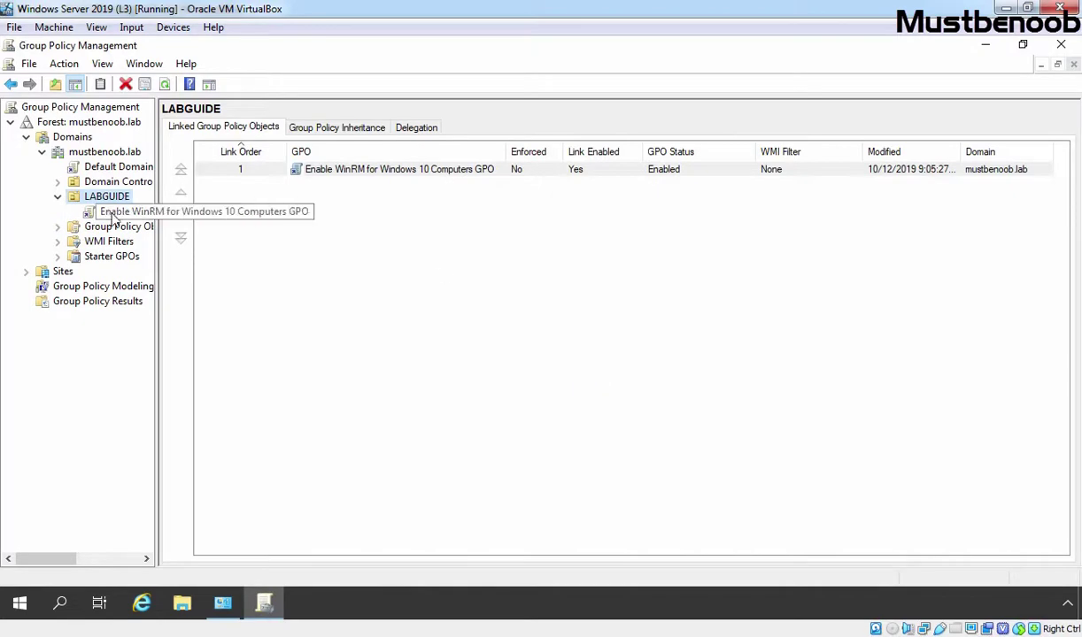
Select the new GPO link, dismiss the notice, and open it in the editor
{"action": "left_click", "coordinate": [113, 213]}
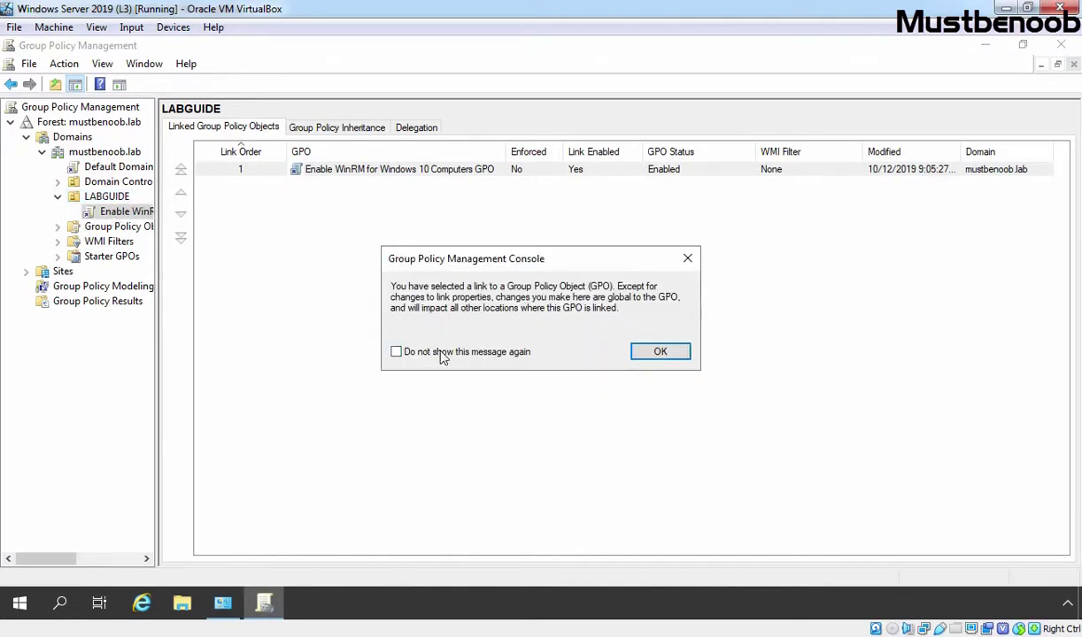
{"action": "left_click", "coordinate": [662, 351]}
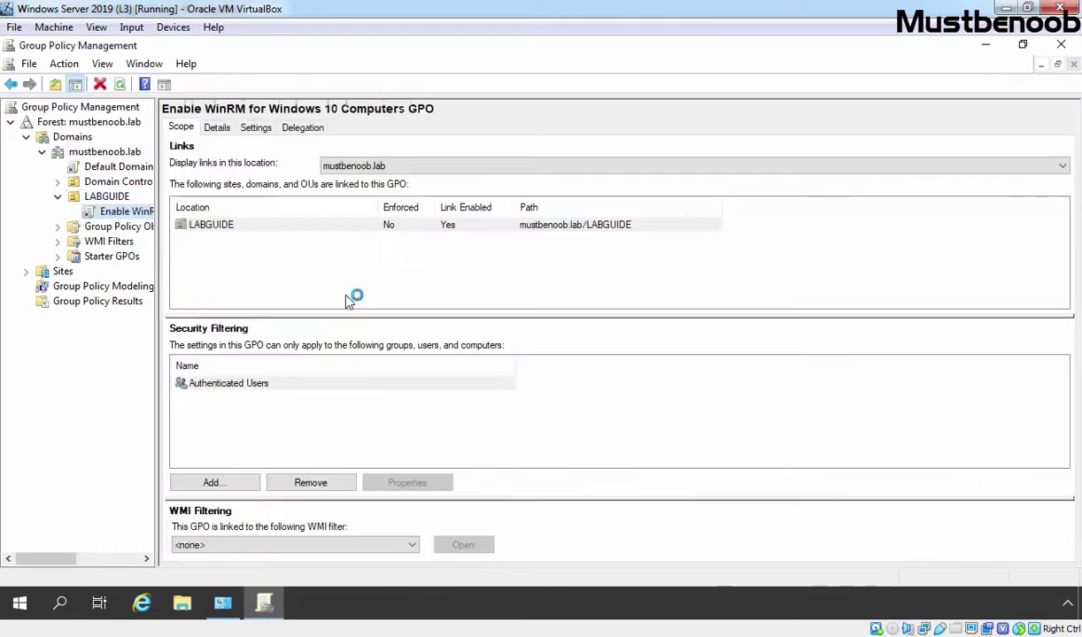
{"action": "right_click", "coordinate": [130, 217]}
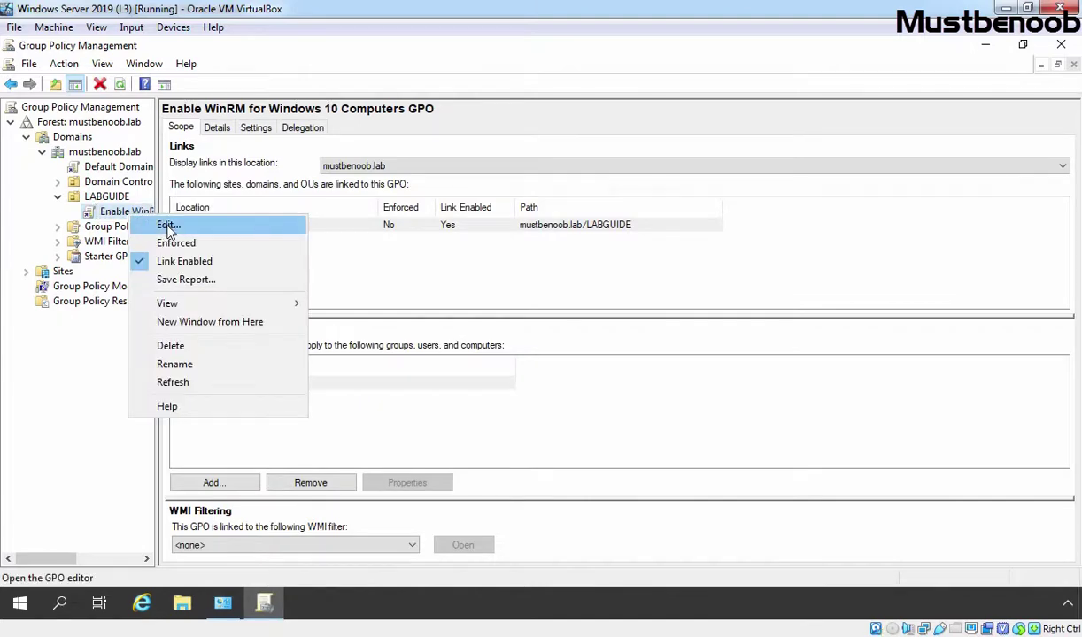
{"action": "left_click", "coordinate": [168, 227]}
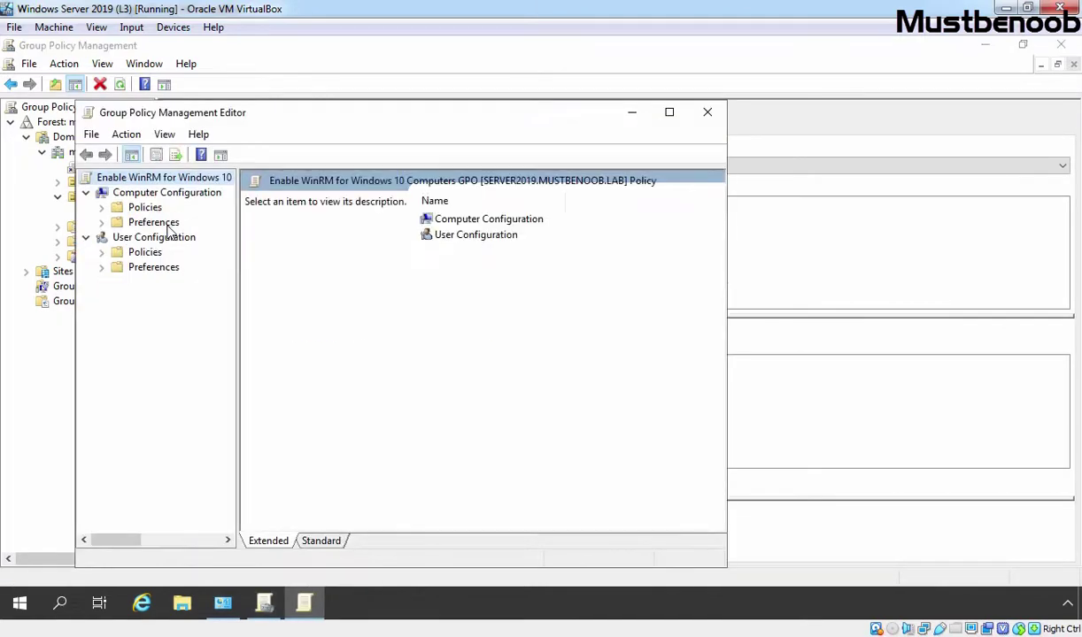
Maximize the editor and navigate Administrative Templates > Windows Components > WinRM to the WinRM Service settings
{"action": "left_click", "coordinate": [669, 112]}
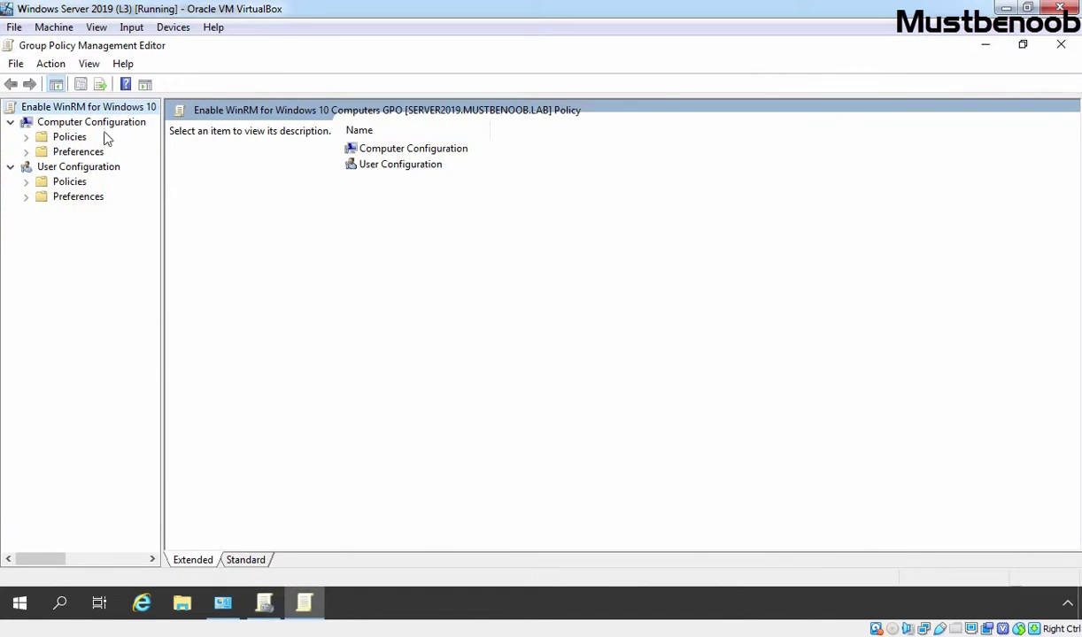
{"action": "left_click", "coordinate": [71, 137]}
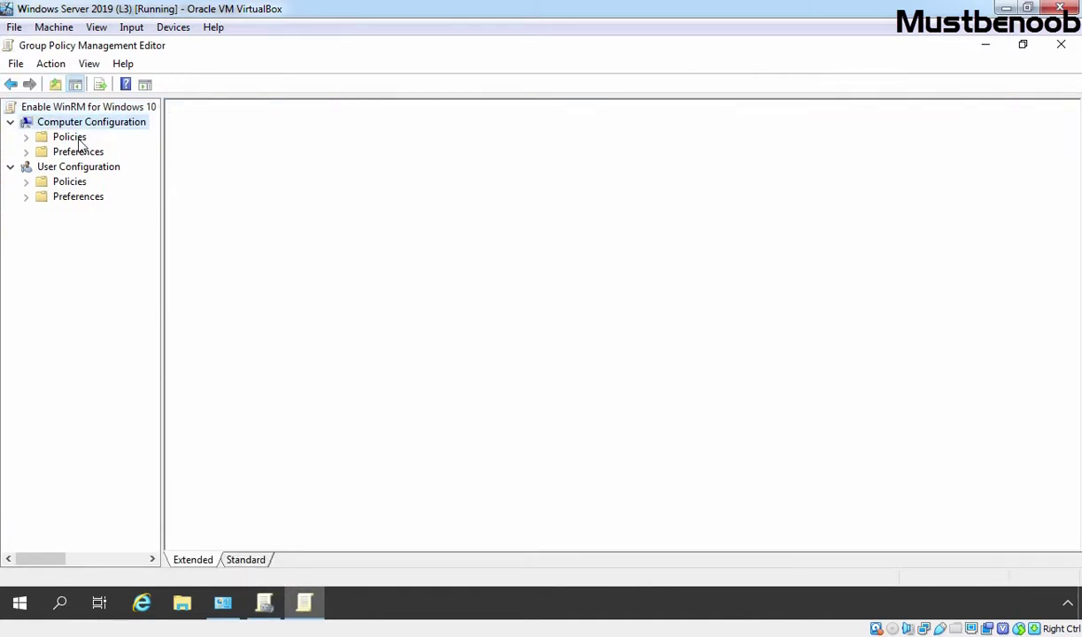
{"action": "double_click", "coordinate": [73, 138]}
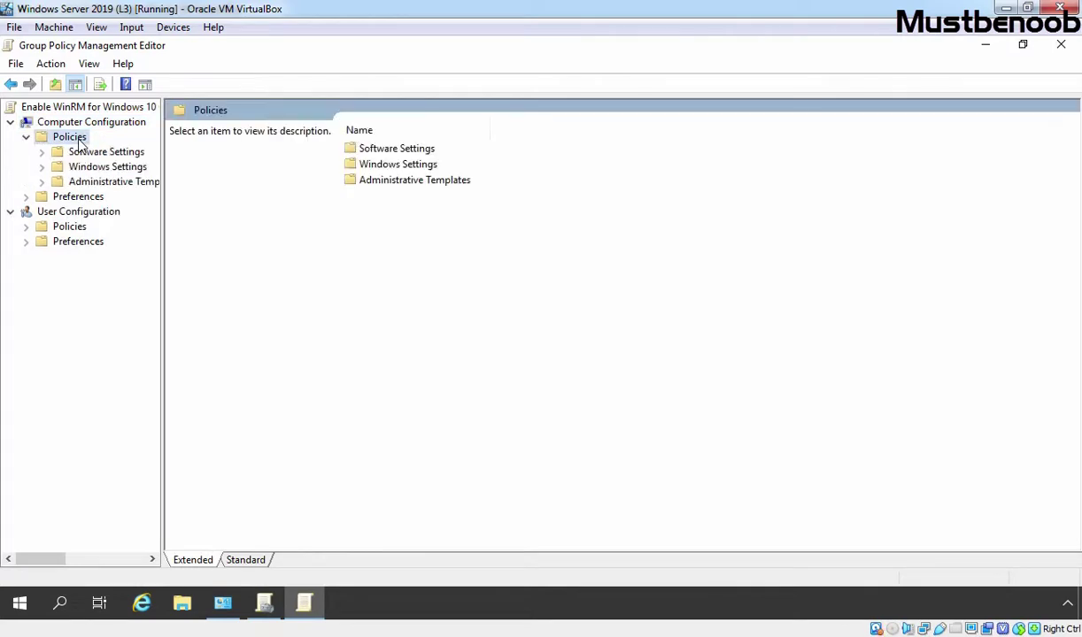
{"action": "double_click", "coordinate": [93, 182]}
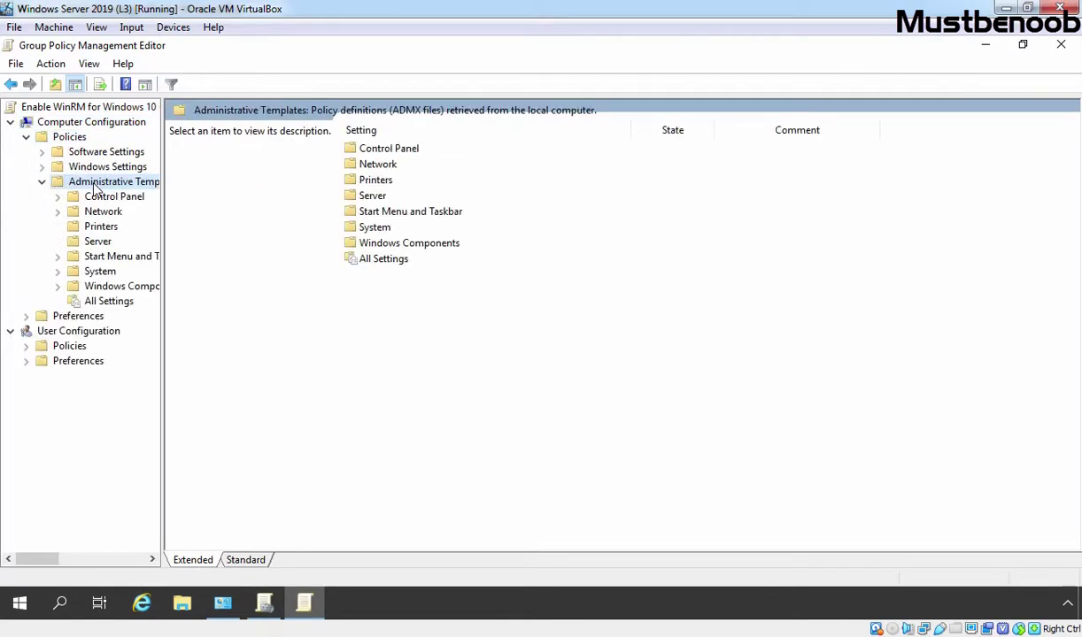
{"action": "double_click", "coordinate": [105, 286]}
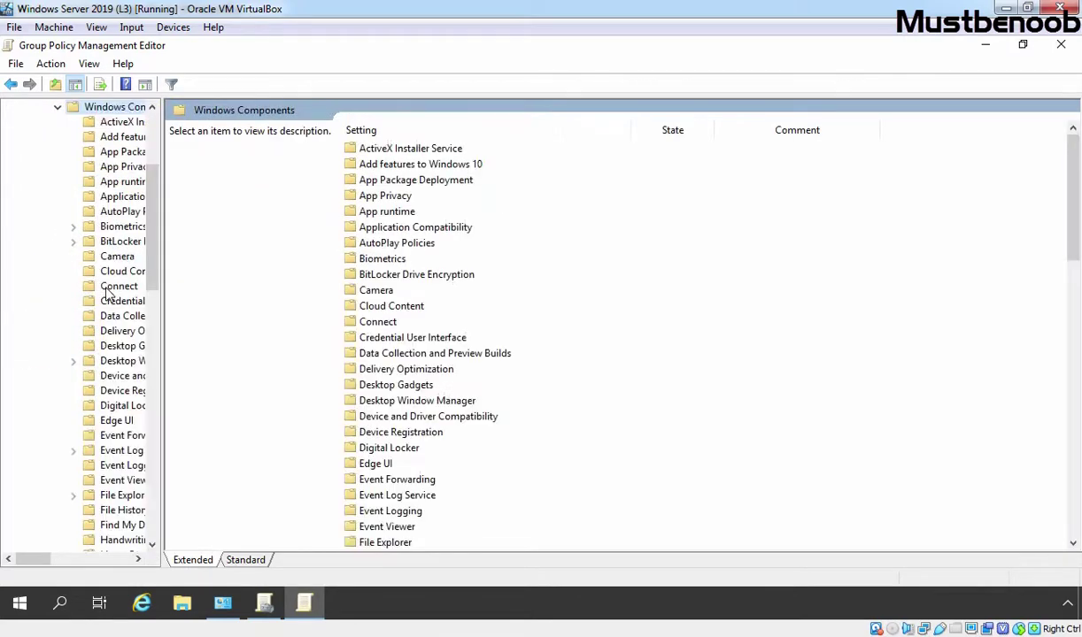
{"action": "left_click_drag", "start_coordinate": [163, 305], "coordinate": [320, 312]}
{"action": "left_click_drag", "start_coordinate": [315, 196], "coordinate": [316, 434]}
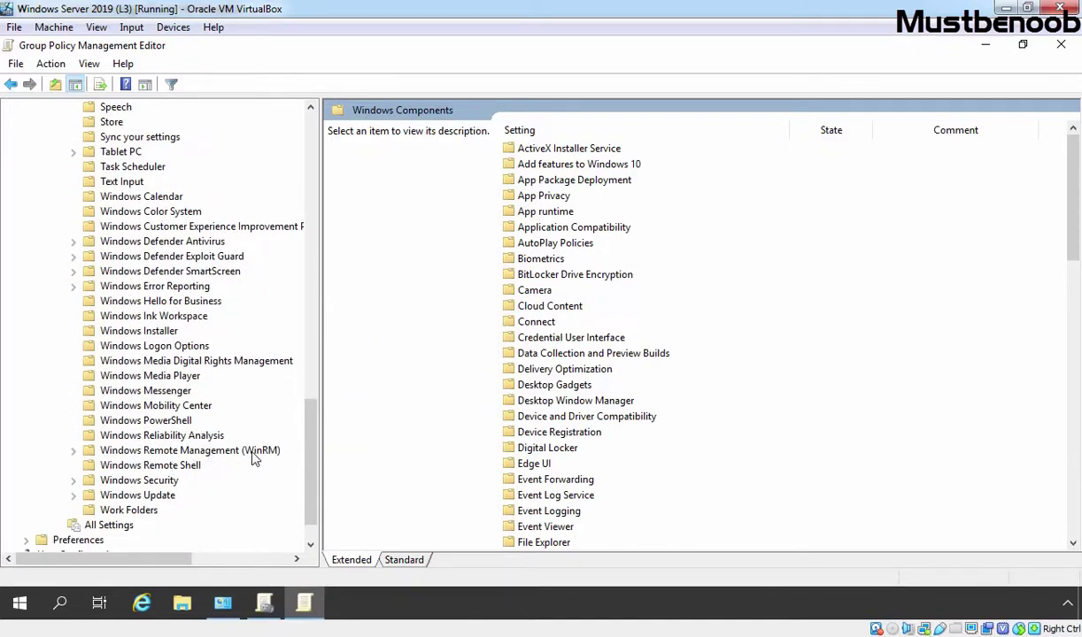
{"action": "double_click", "coordinate": [212, 452]}
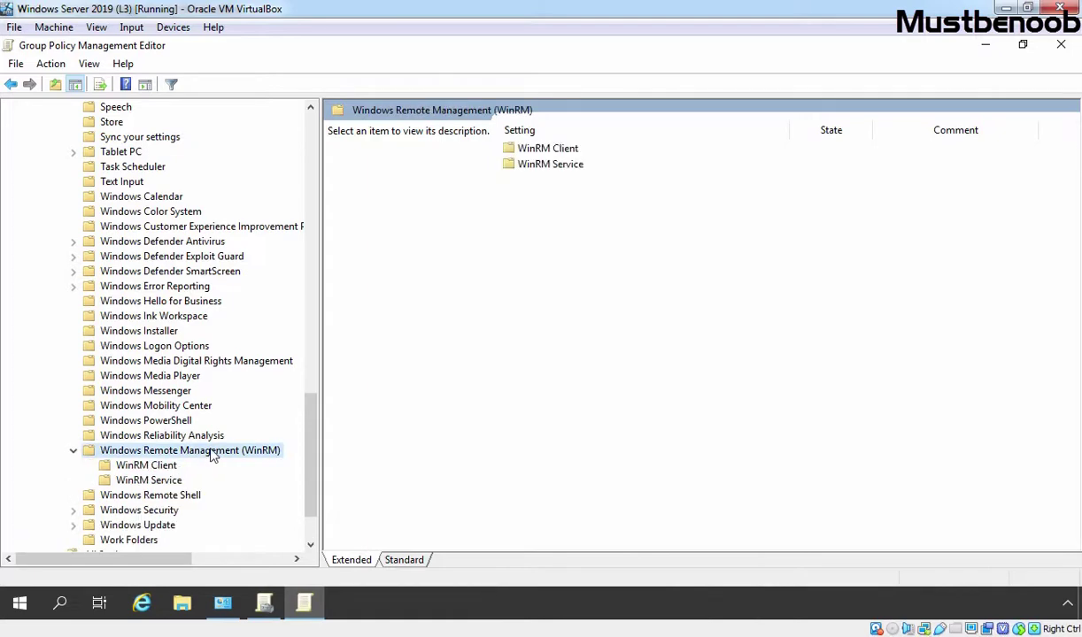
{"action": "left_click", "coordinate": [146, 480]}
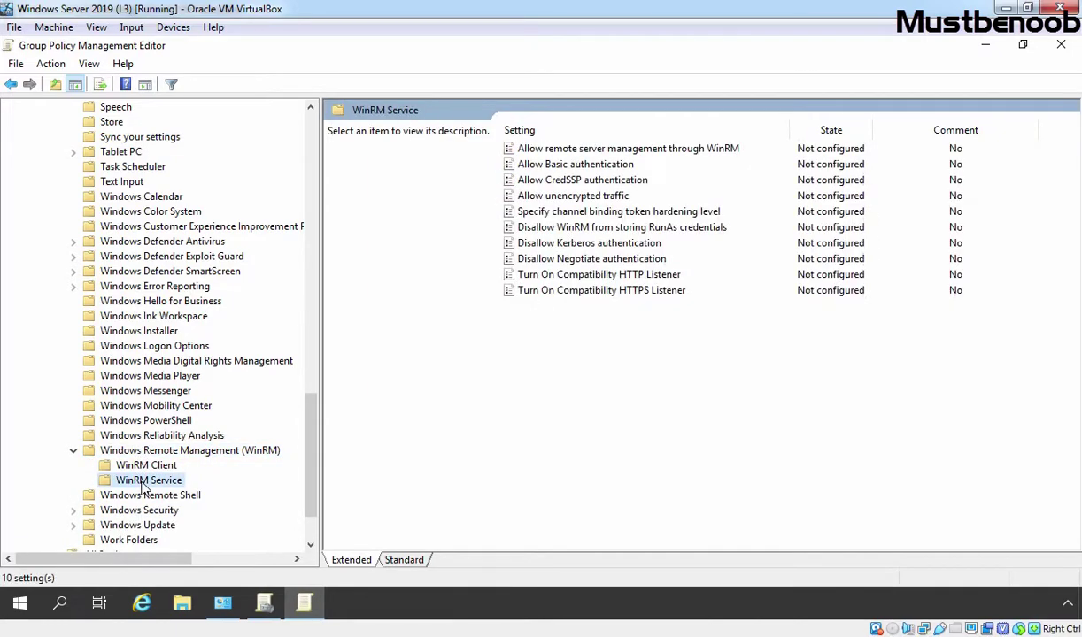
{"action": "left_click", "coordinate": [540, 149]}
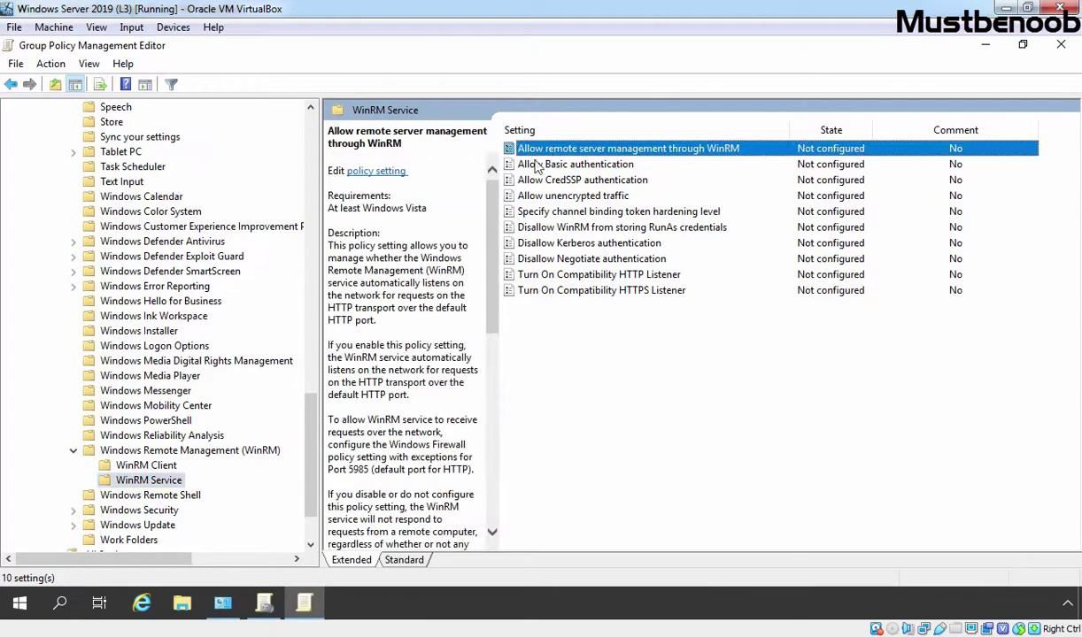
Enable 'Allow remote server management through WinRM' with IPv4 and IPv6 filters set to *, and apply
{"action": "double_click", "coordinate": [665, 150]}
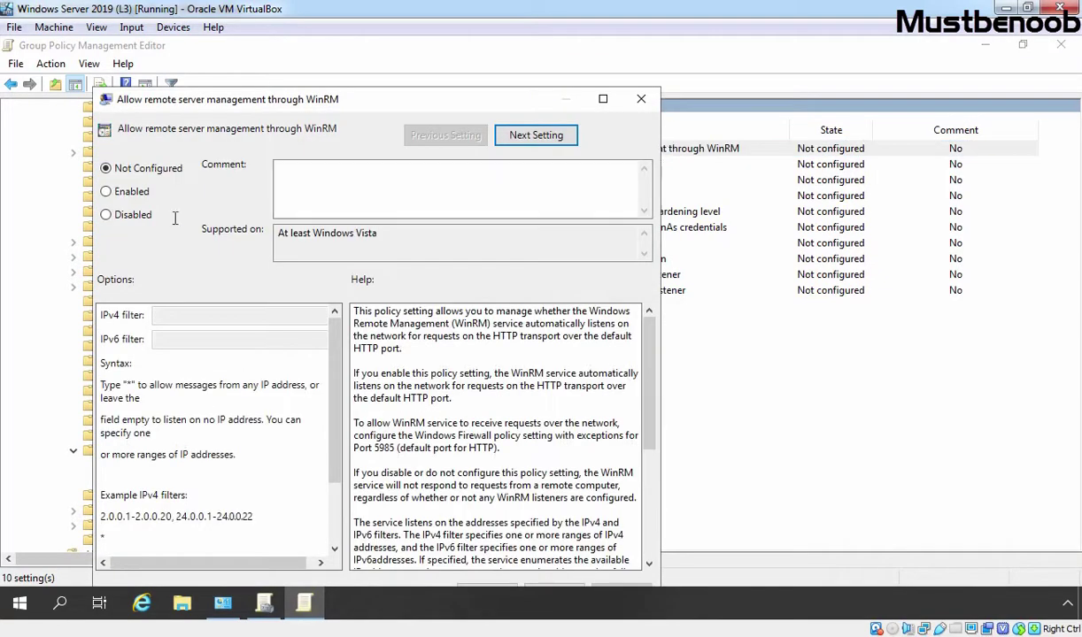
{"action": "left_click", "coordinate": [110, 200]}
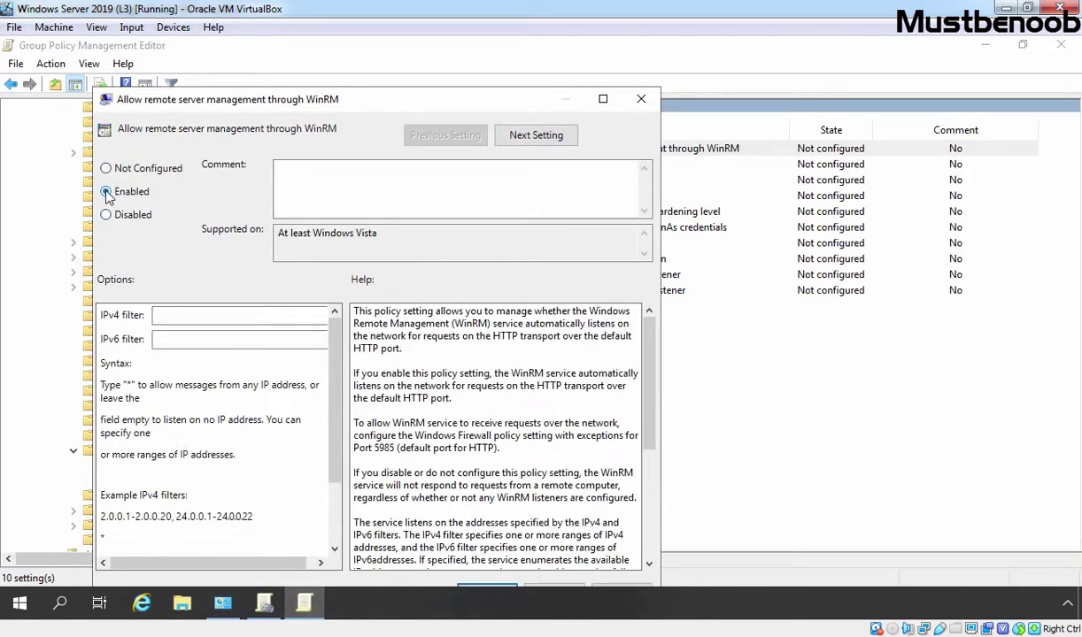
{"action": "left_click", "coordinate": [177, 316]}
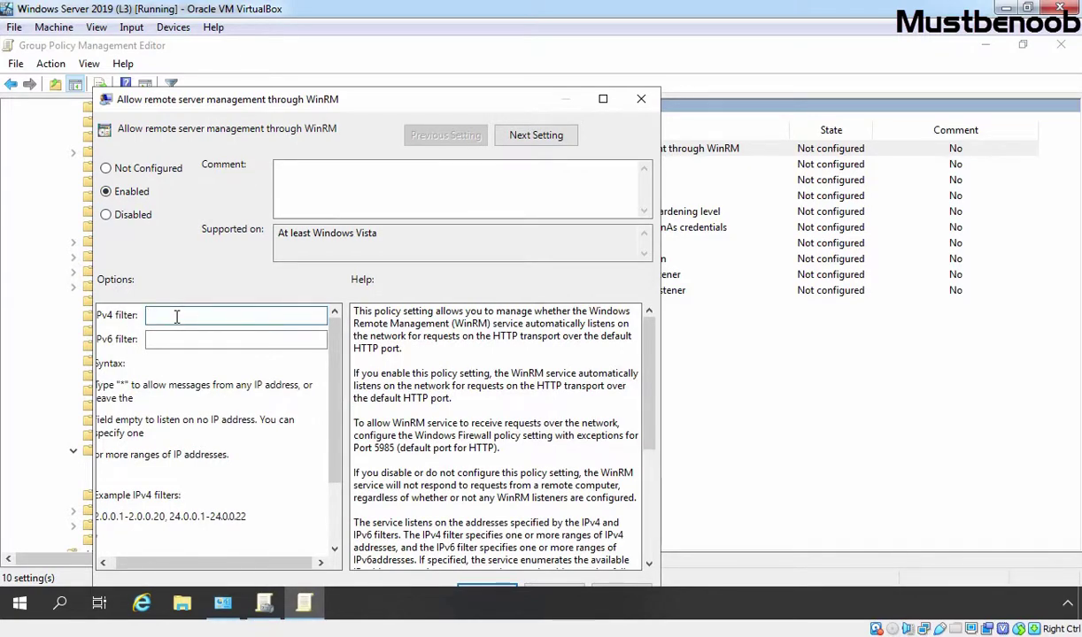
{"action": "type", "text": "*"}
{"action": "left_click", "coordinate": [174, 341]}
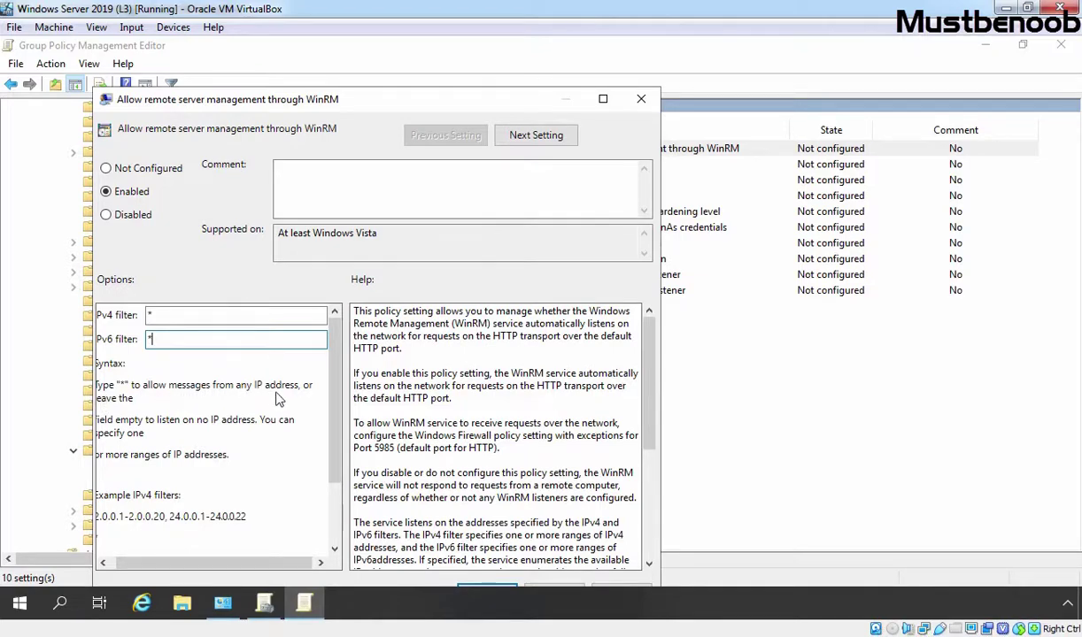
{"action": "left_click", "coordinate": [103, 563]}
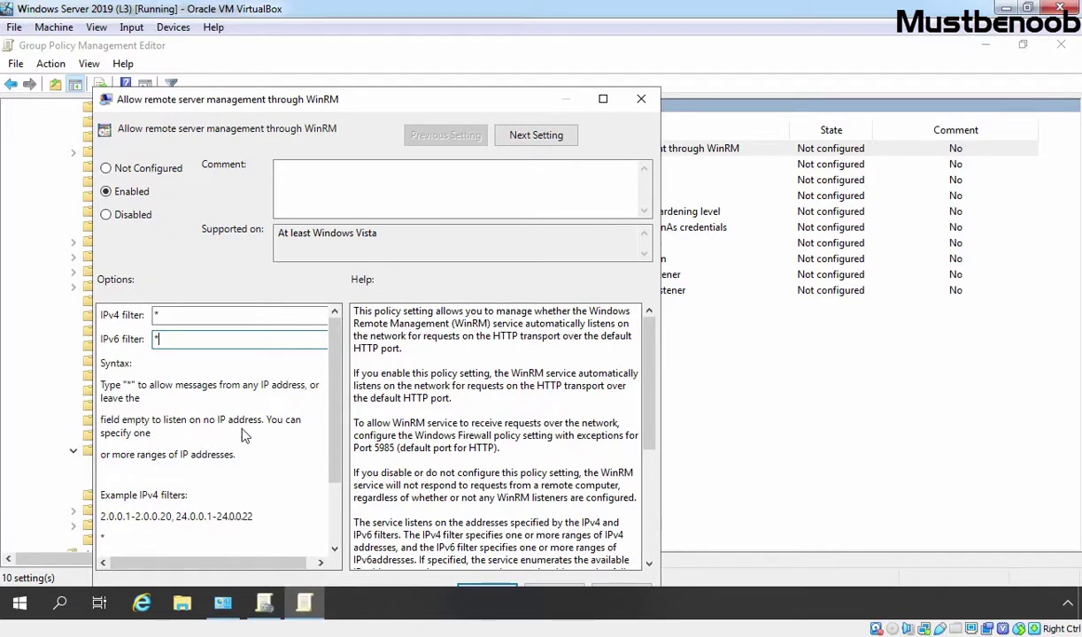
{"action": "left_click_drag", "start_coordinate": [364, 103], "coordinate": [366, 61]}
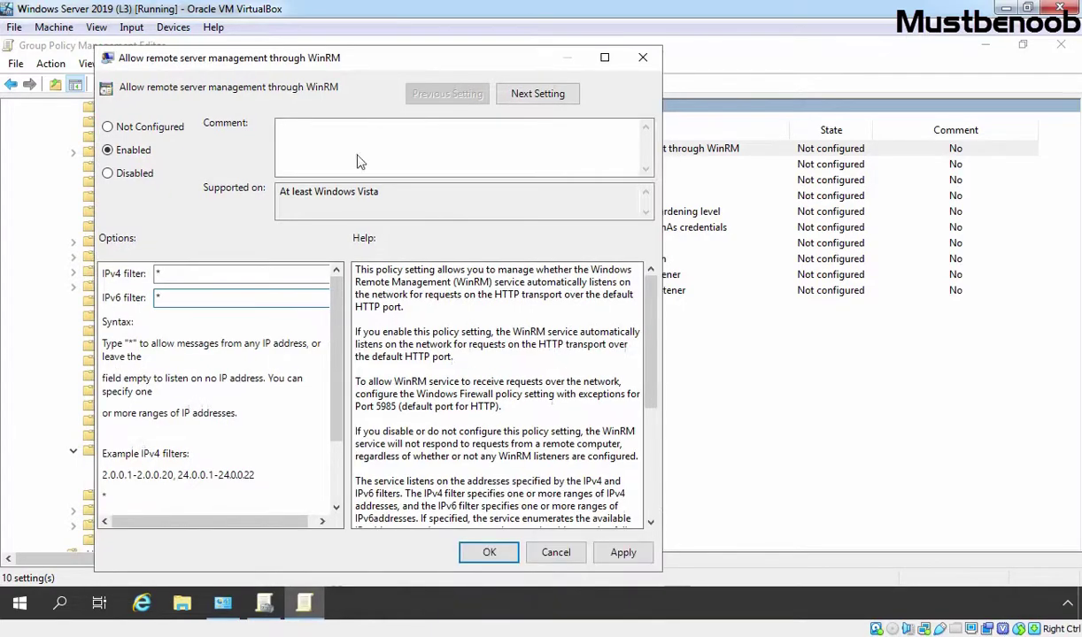
{"action": "left_click", "coordinate": [172, 296]}
{"action": "left_click", "coordinate": [624, 552]}
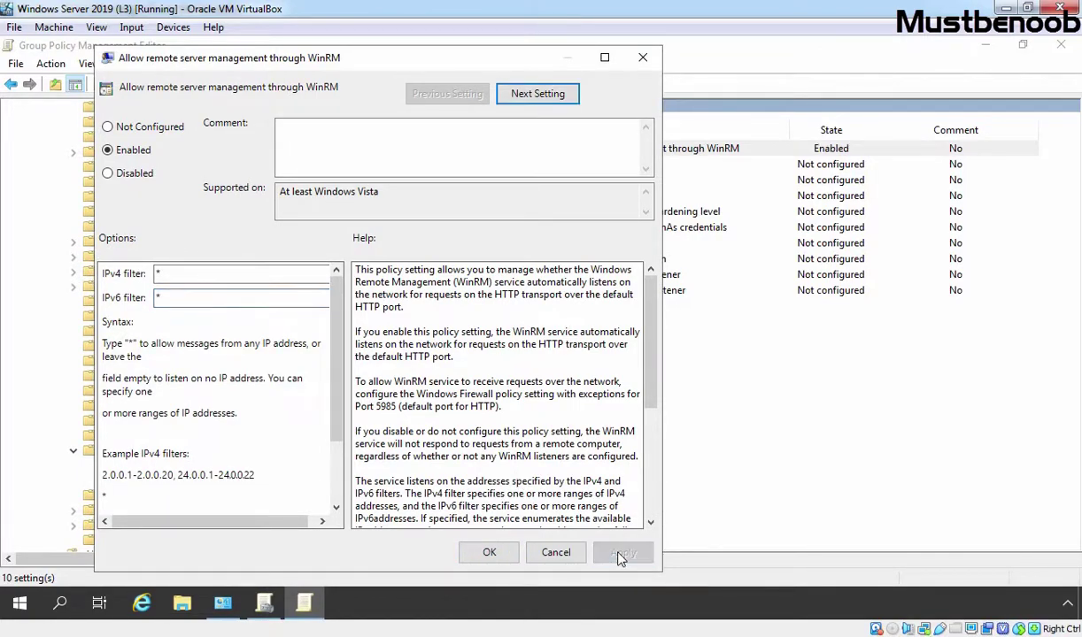
{"action": "left_click", "coordinate": [489, 552]}
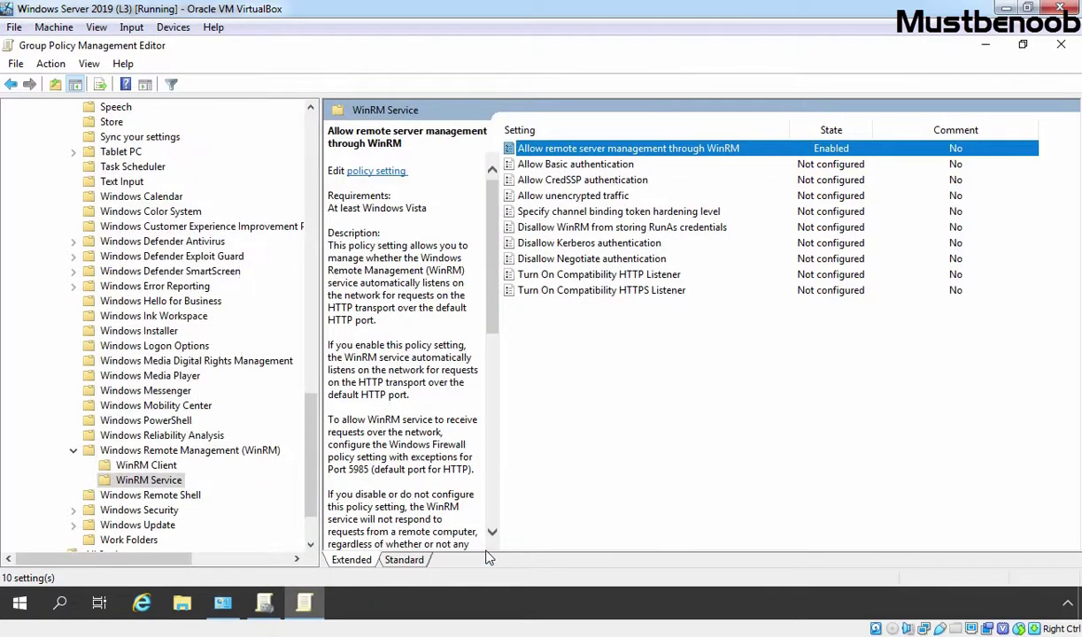
Collapse the Administrative Templates tree and open Computer Preferences > Control Panel Settings > Services
{"action": "left_click_drag", "start_coordinate": [310, 437], "coordinate": [314, 181]}
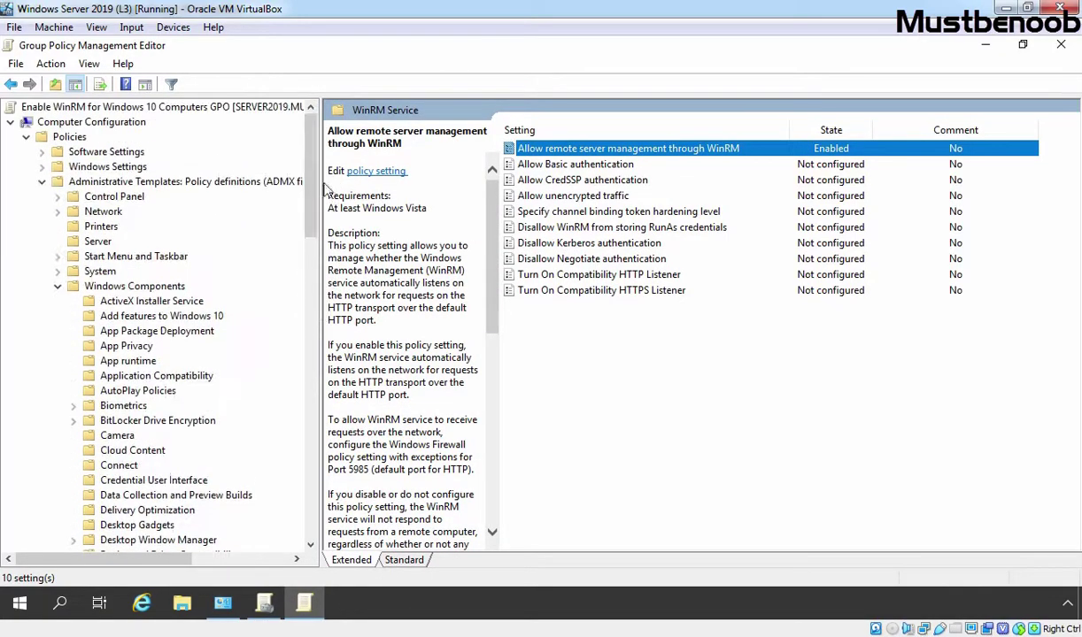
{"action": "left_click", "coordinate": [57, 286]}
{"action": "left_click", "coordinate": [41, 181]}
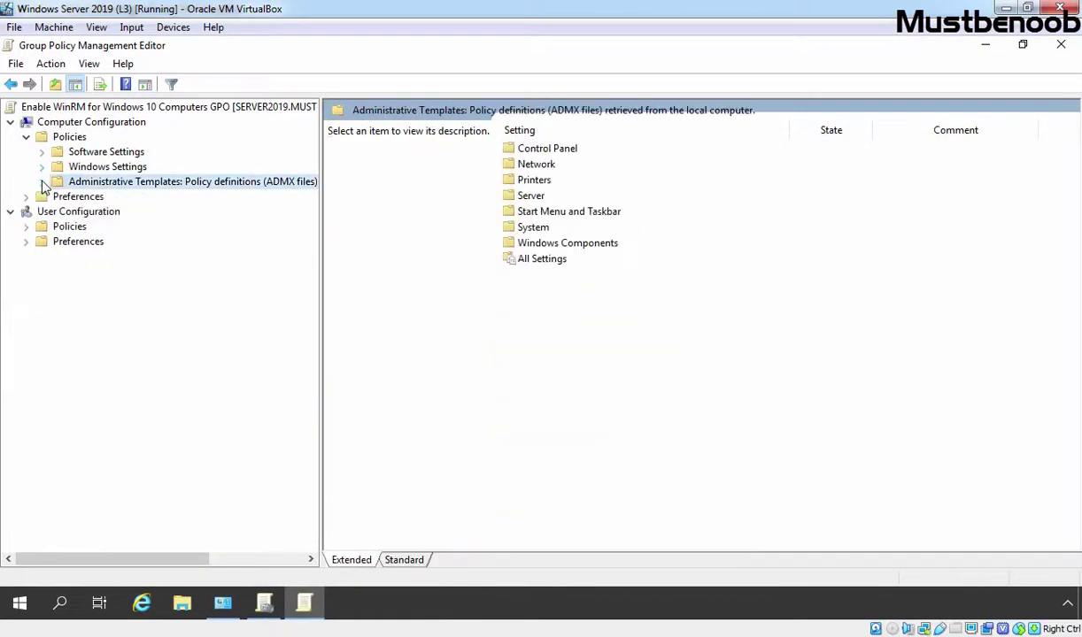
{"action": "left_click", "coordinate": [71, 124]}
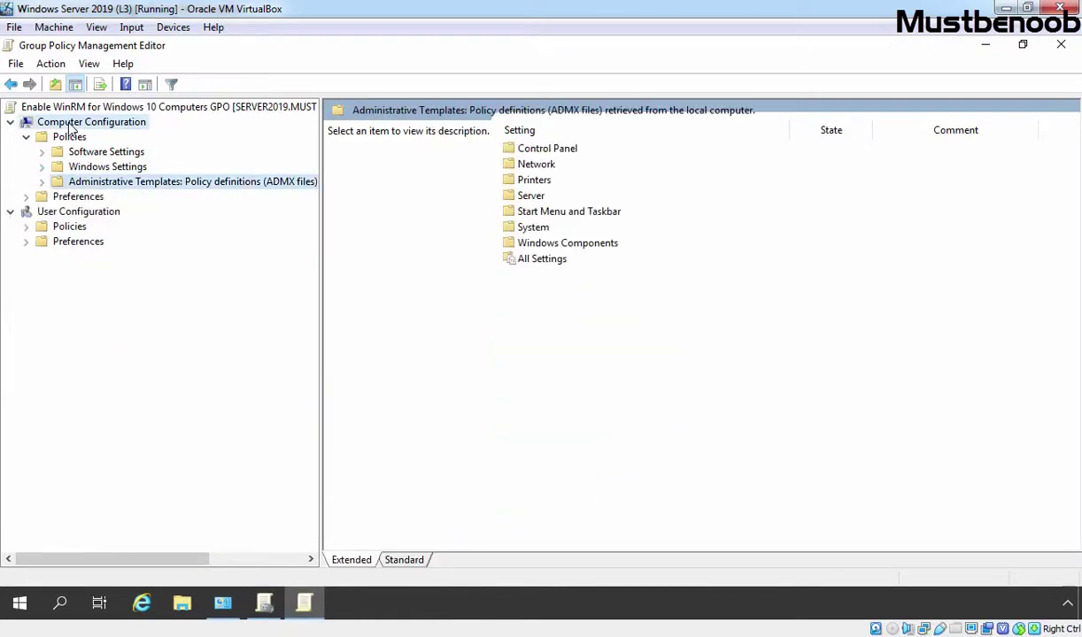
{"action": "double_click", "coordinate": [77, 197]}
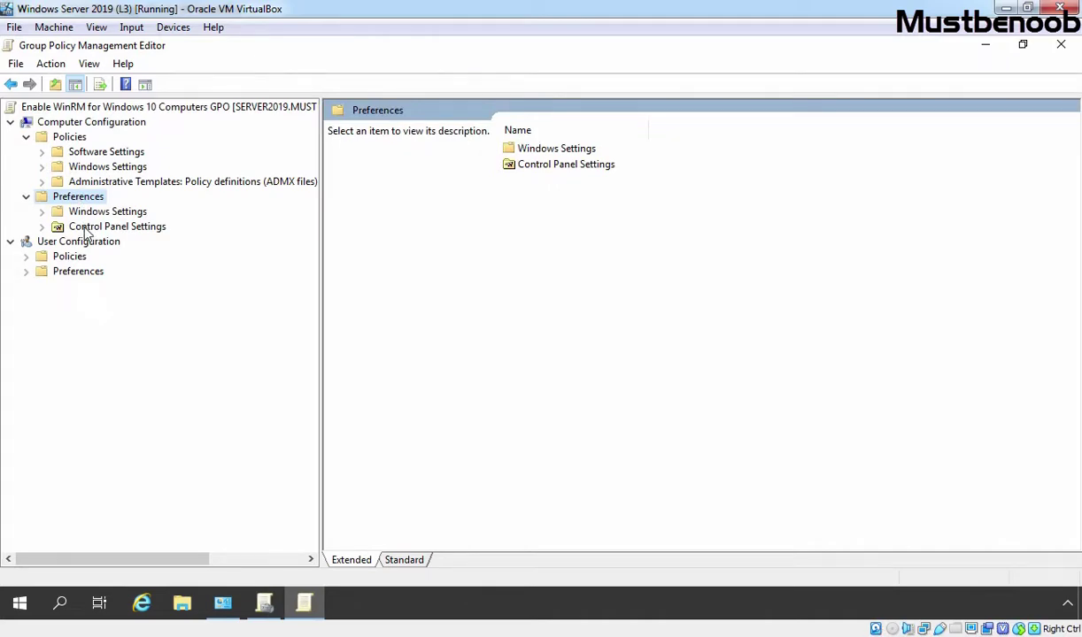
{"action": "double_click", "coordinate": [87, 228]}
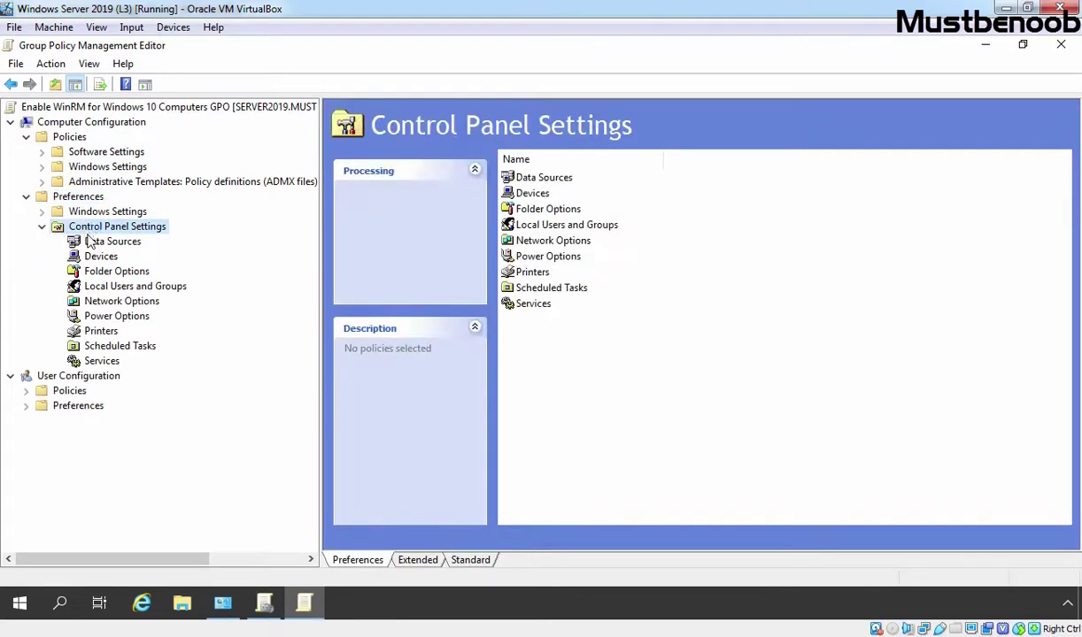
{"action": "left_click", "coordinate": [102, 363]}
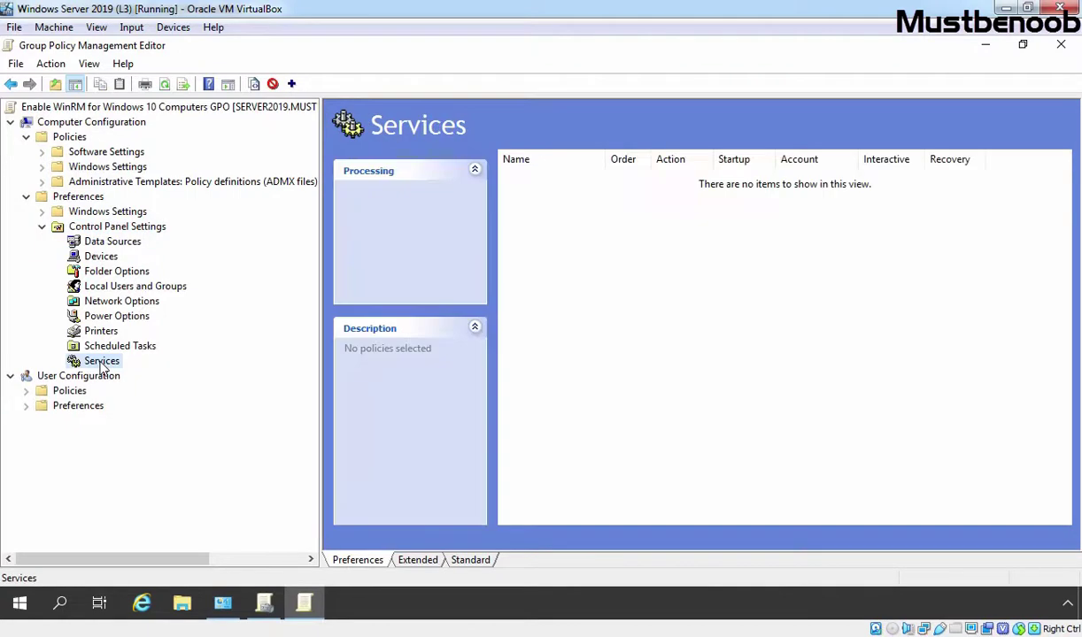
Create a new Service preference with startup type Automatic (Delayed Start)
{"action": "right_click", "coordinate": [102, 367]}
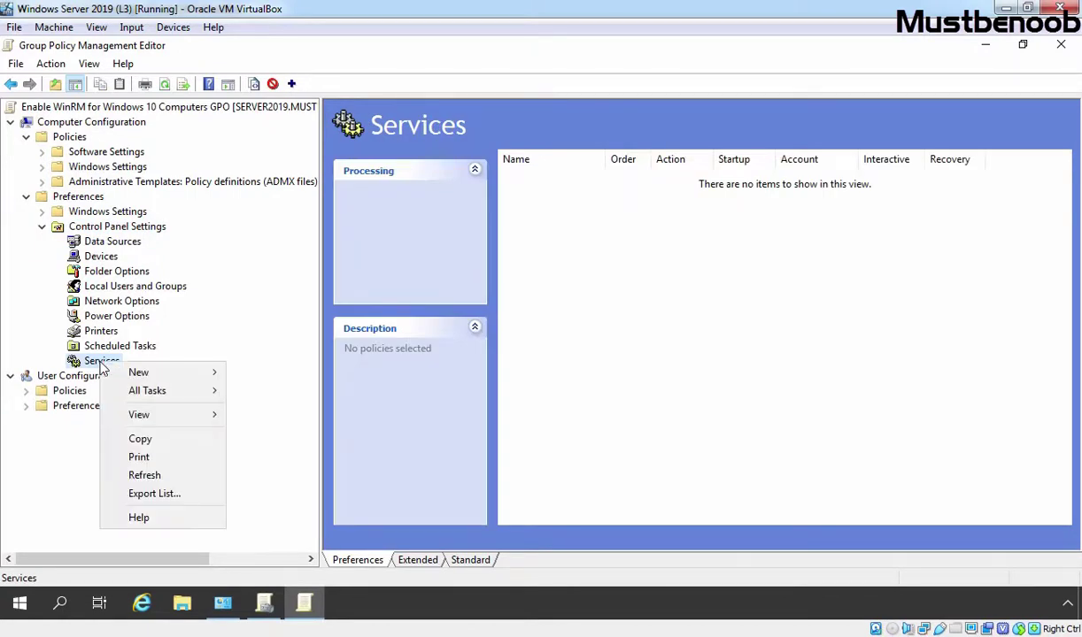
{"action": "mouse_move", "coordinate": [166, 375]}
{"action": "left_click", "coordinate": [274, 376]}
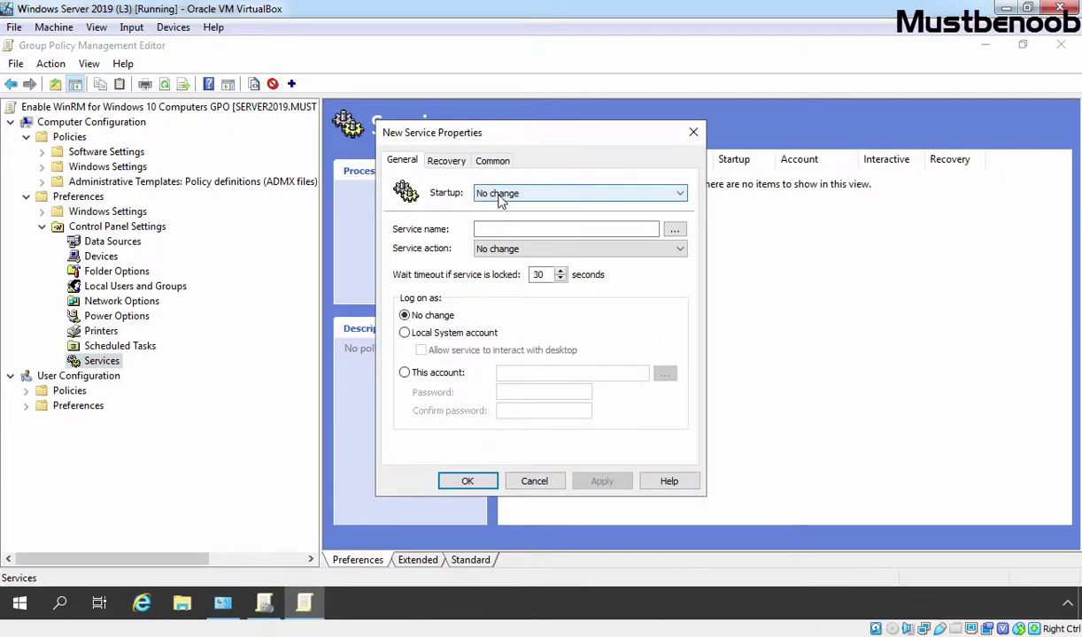
{"action": "left_click", "coordinate": [499, 197]}
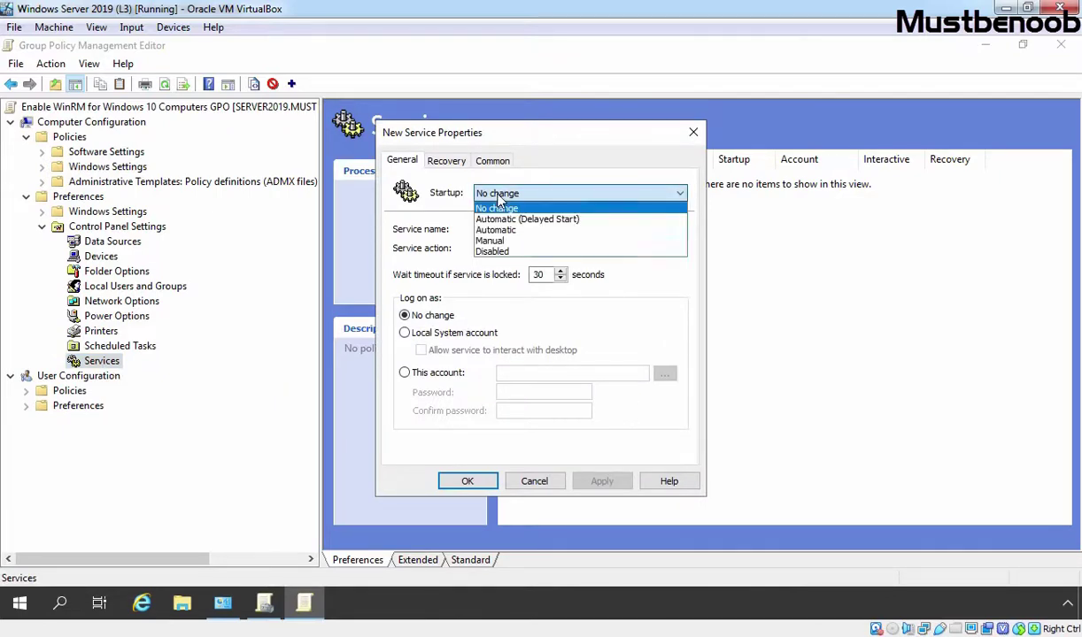
{"action": "left_click", "coordinate": [485, 215]}
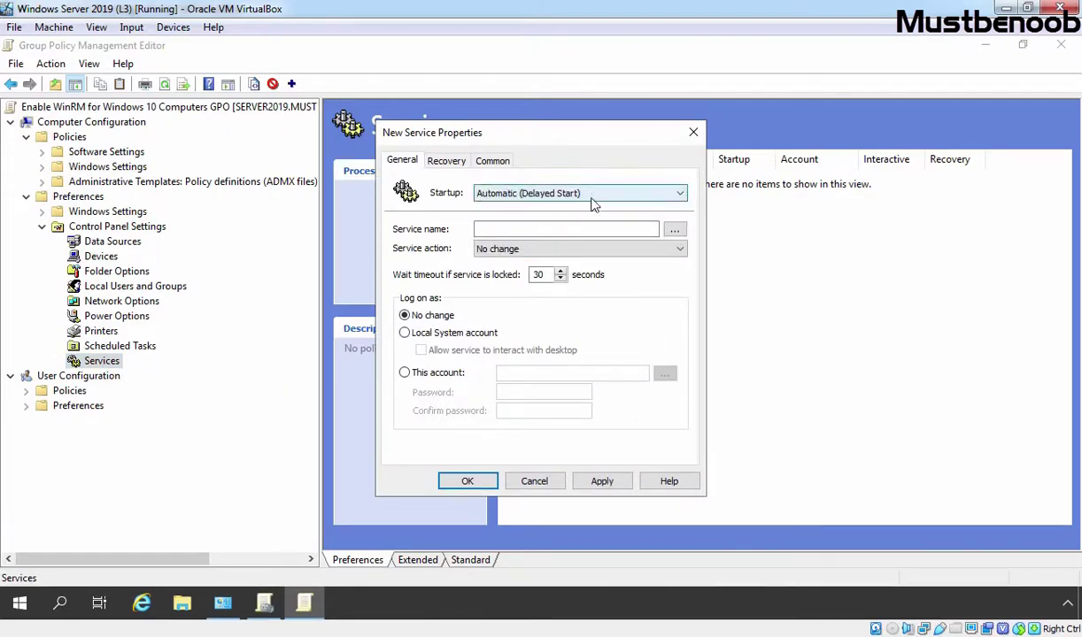
Select the Windows Remote Management service, set the action to Start service, and save the preference
{"action": "left_click", "coordinate": [674, 231]}
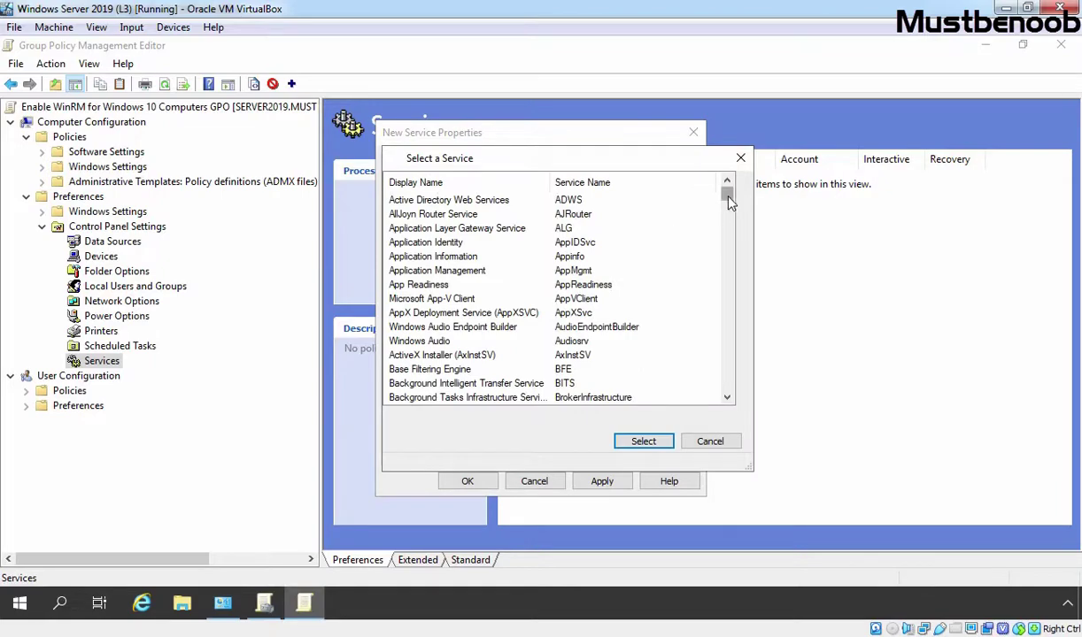
{"action": "left_click_drag", "start_coordinate": [726, 195], "coordinate": [727, 372]}
{"action": "left_click", "coordinate": [409, 358]}
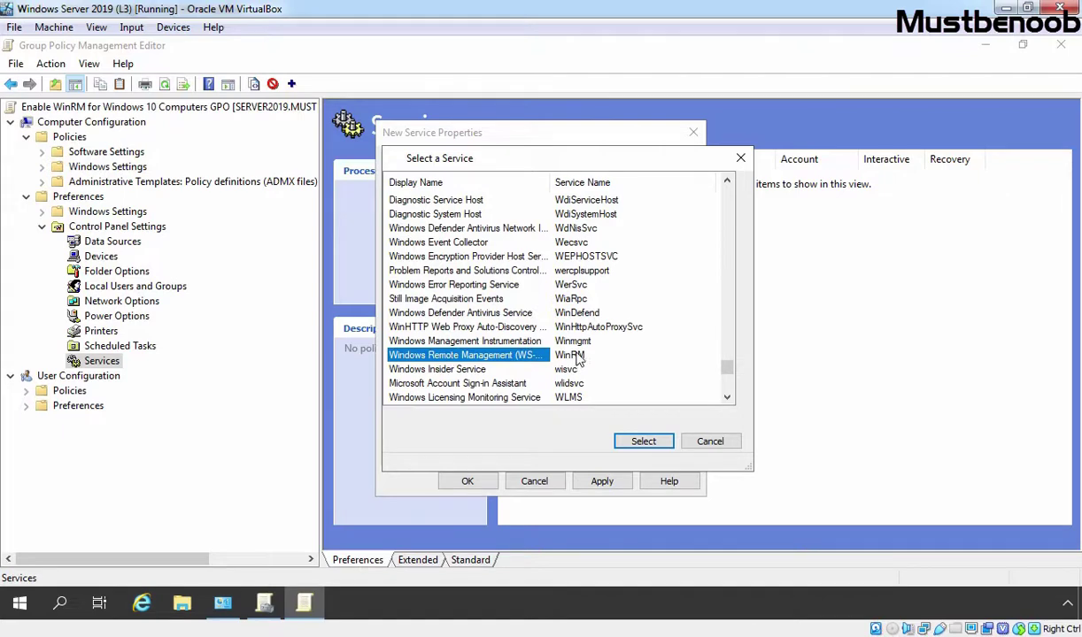
{"action": "left_click", "coordinate": [645, 447]}
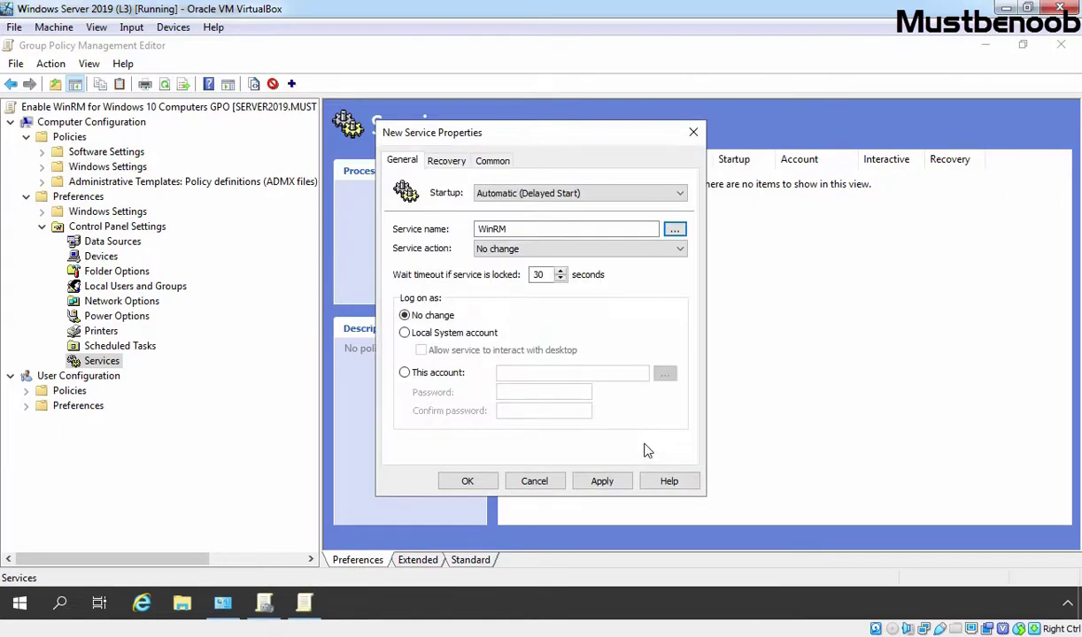
{"action": "left_click", "coordinate": [680, 252]}
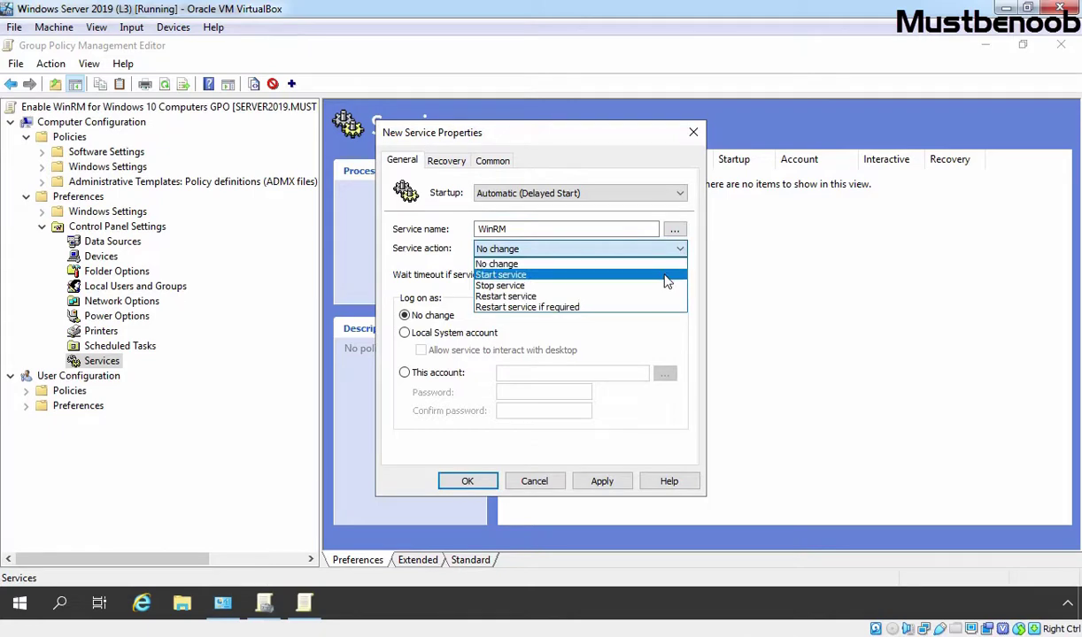
{"action": "left_click", "coordinate": [667, 280]}
{"action": "left_click", "coordinate": [598, 482]}
{"action": "left_click", "coordinate": [469, 481]}
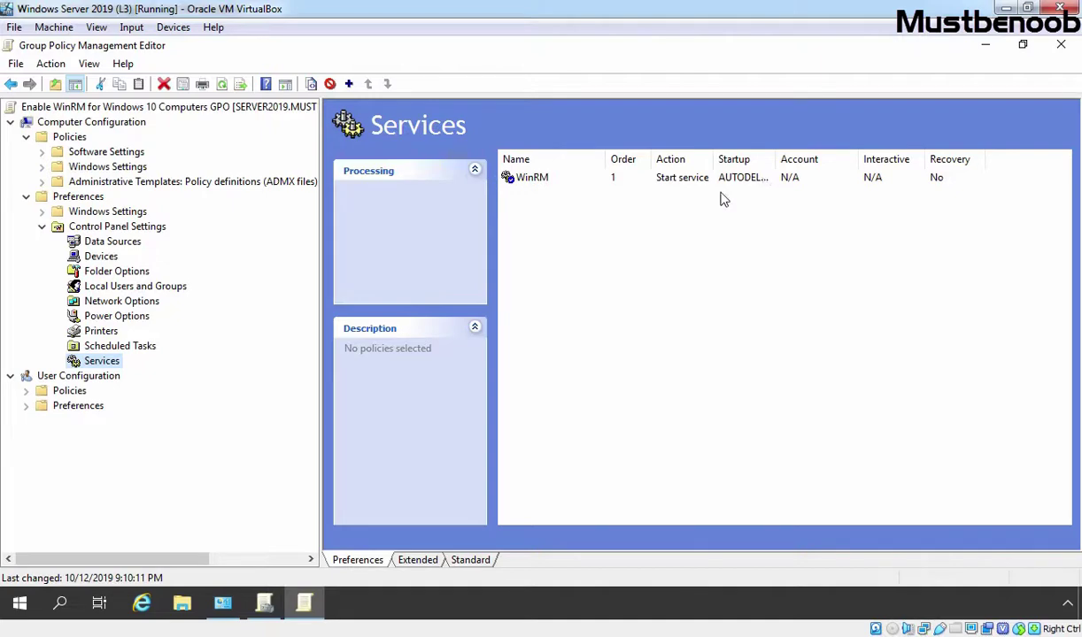
Navigate Windows Settings > Security Settings > Windows Defender Firewall to the empty Inbound Rules node
{"action": "left_click", "coordinate": [71, 137]}
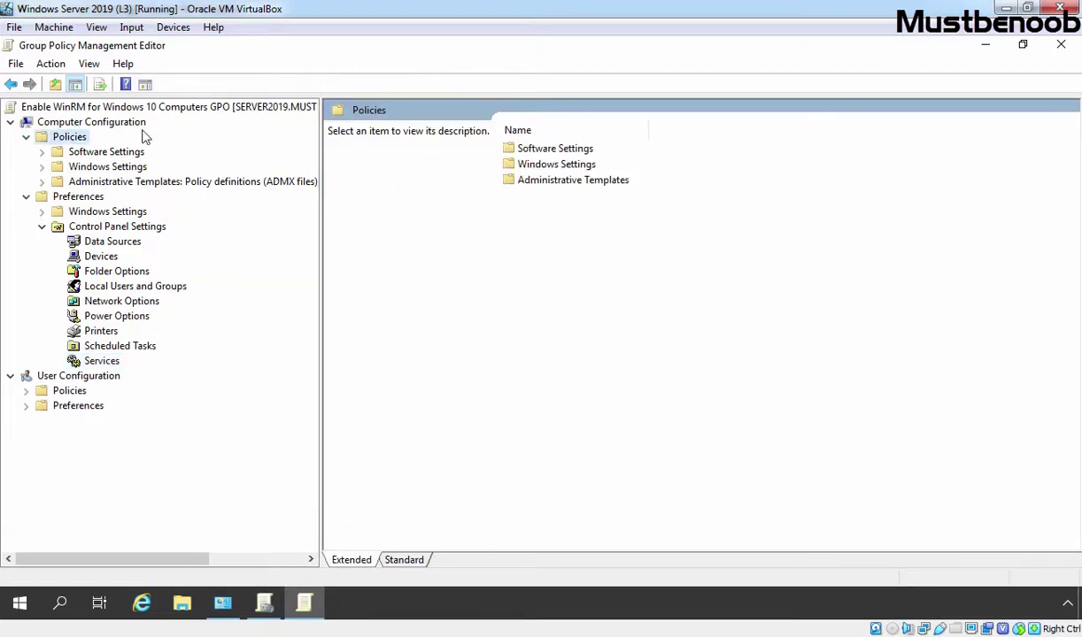
{"action": "left_click", "coordinate": [86, 167]}
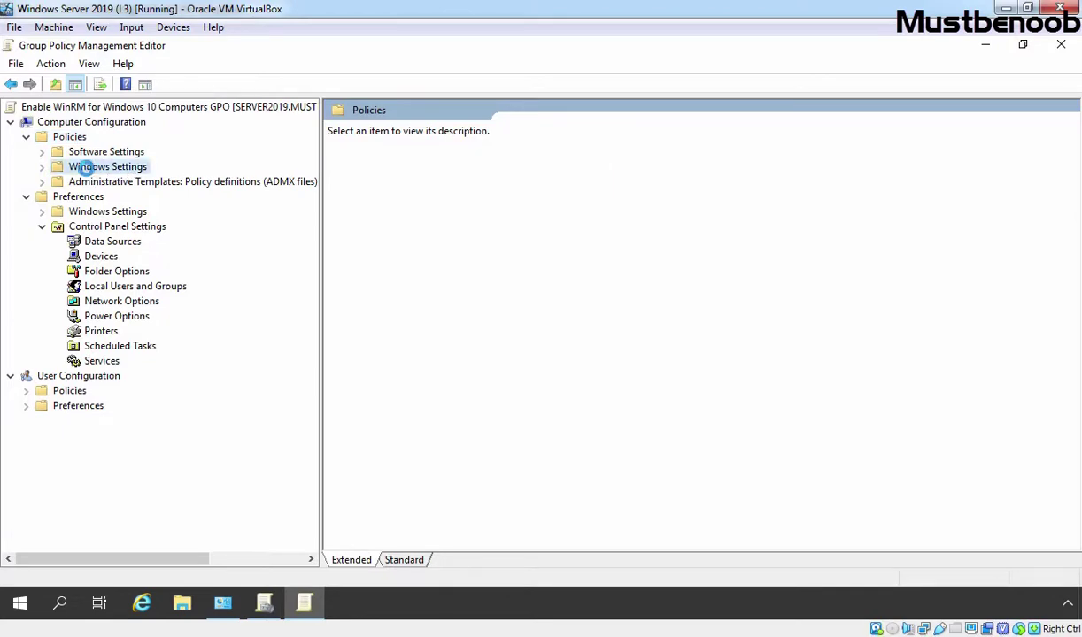
{"action": "left_click", "coordinate": [41, 168]}
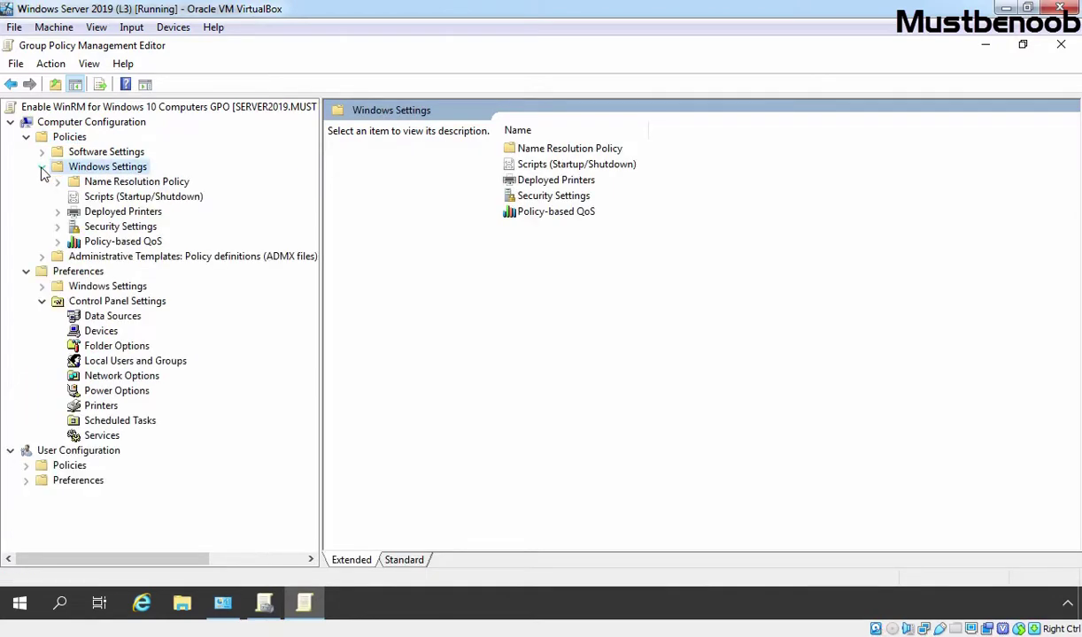
{"action": "left_click", "coordinate": [102, 228]}
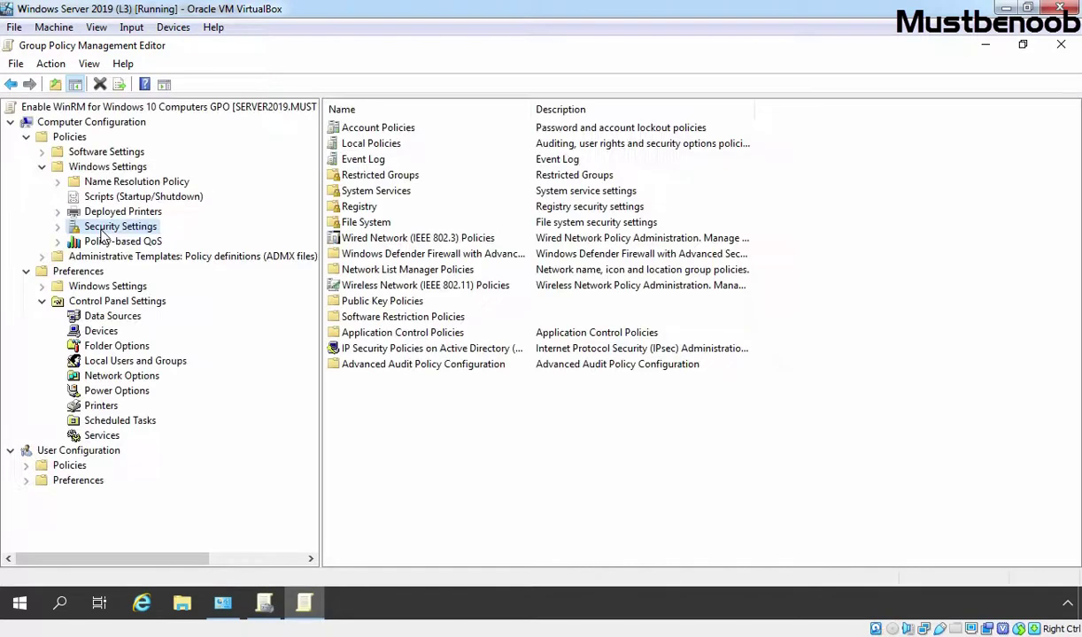
{"action": "left_click", "coordinate": [59, 227]}
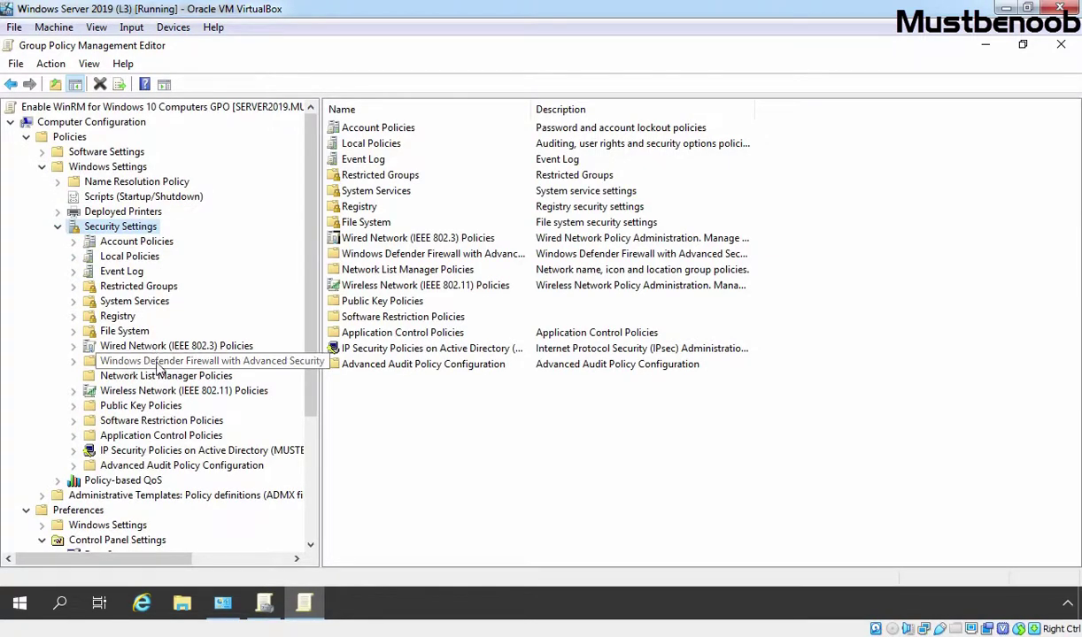
{"action": "left_click", "coordinate": [204, 363]}
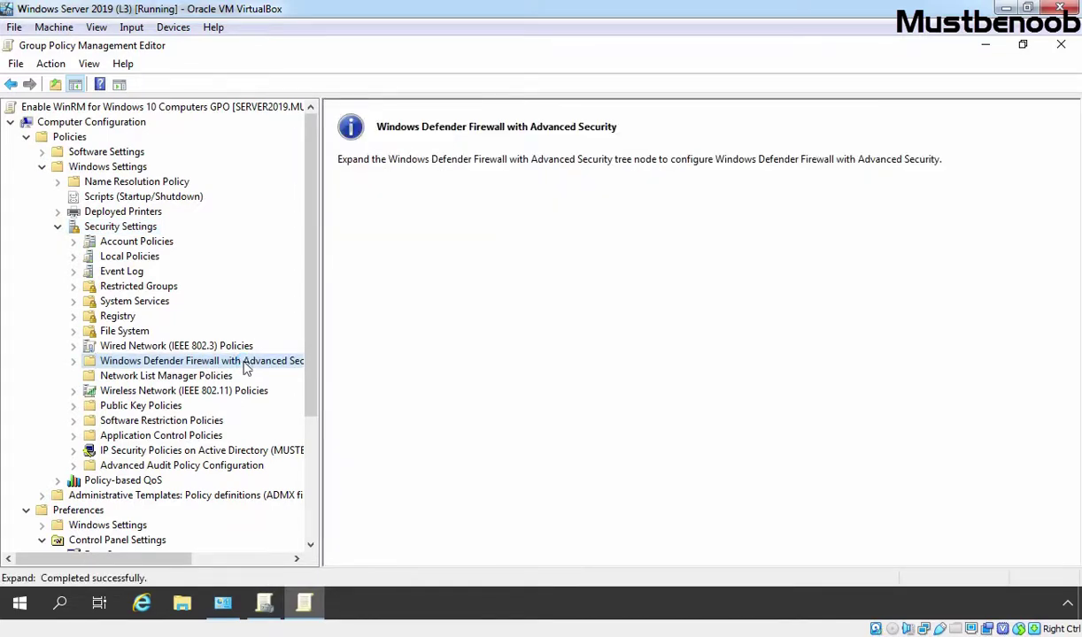
{"action": "left_click", "coordinate": [74, 361]}
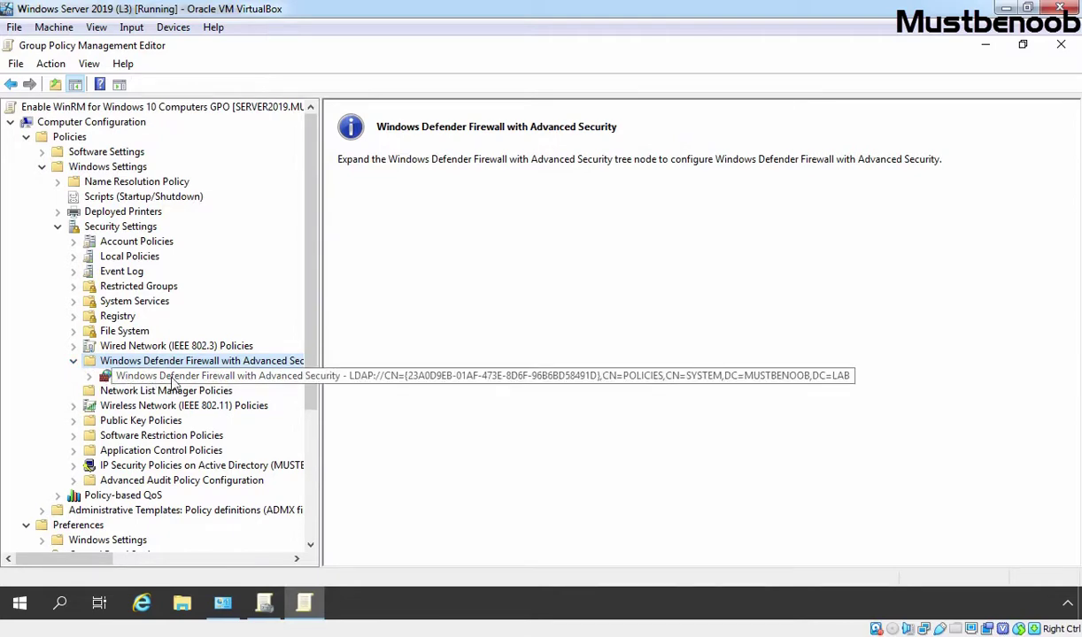
{"action": "left_click", "coordinate": [211, 379]}
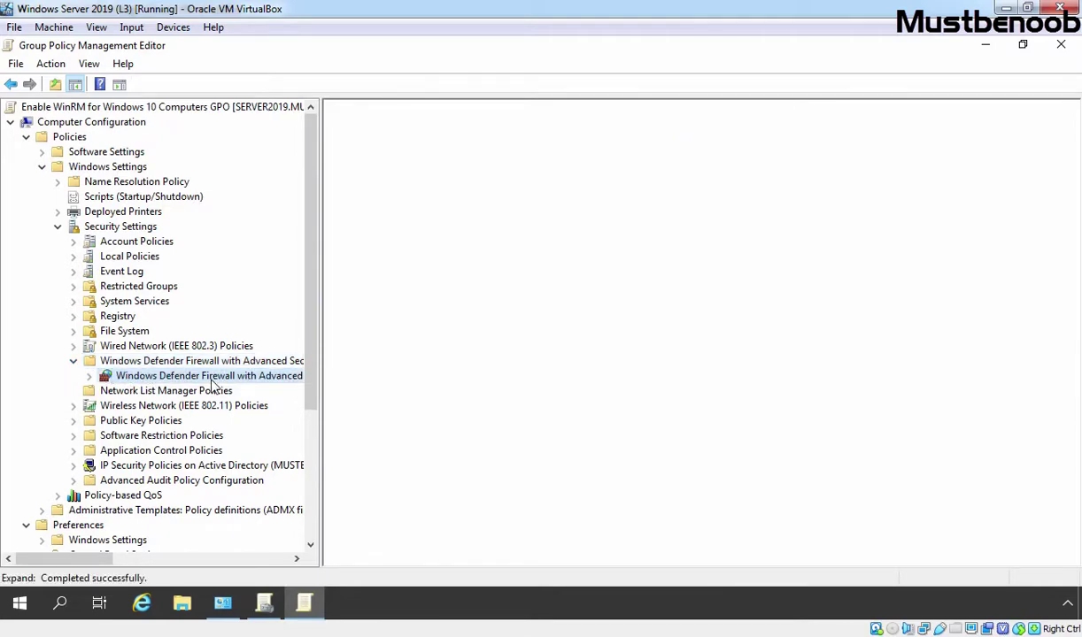
{"action": "left_click", "coordinate": [90, 377]}
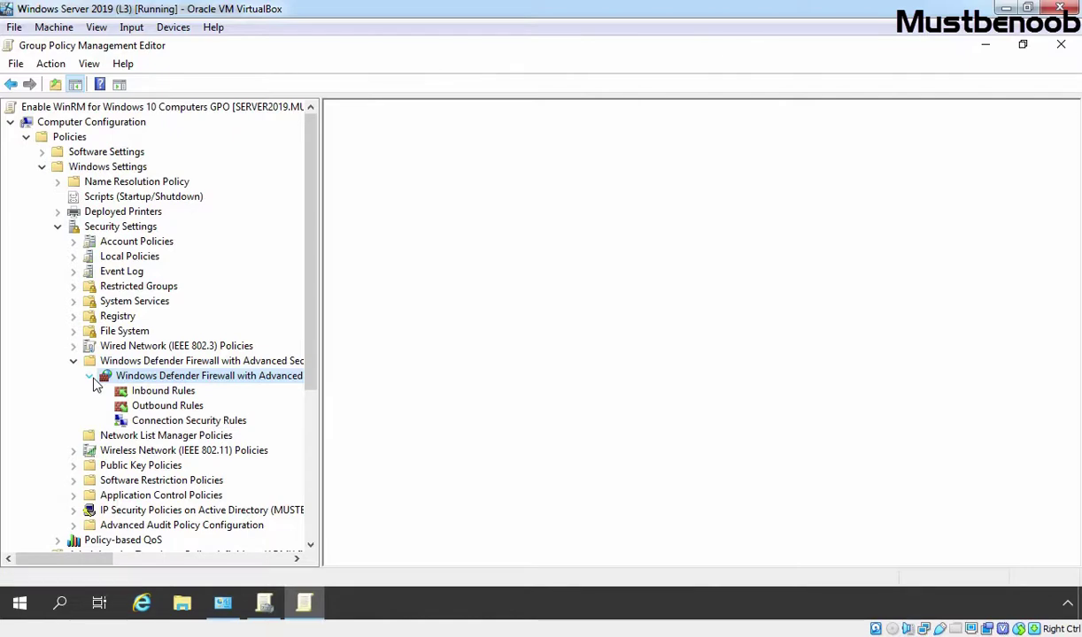
{"action": "left_click", "coordinate": [161, 392]}
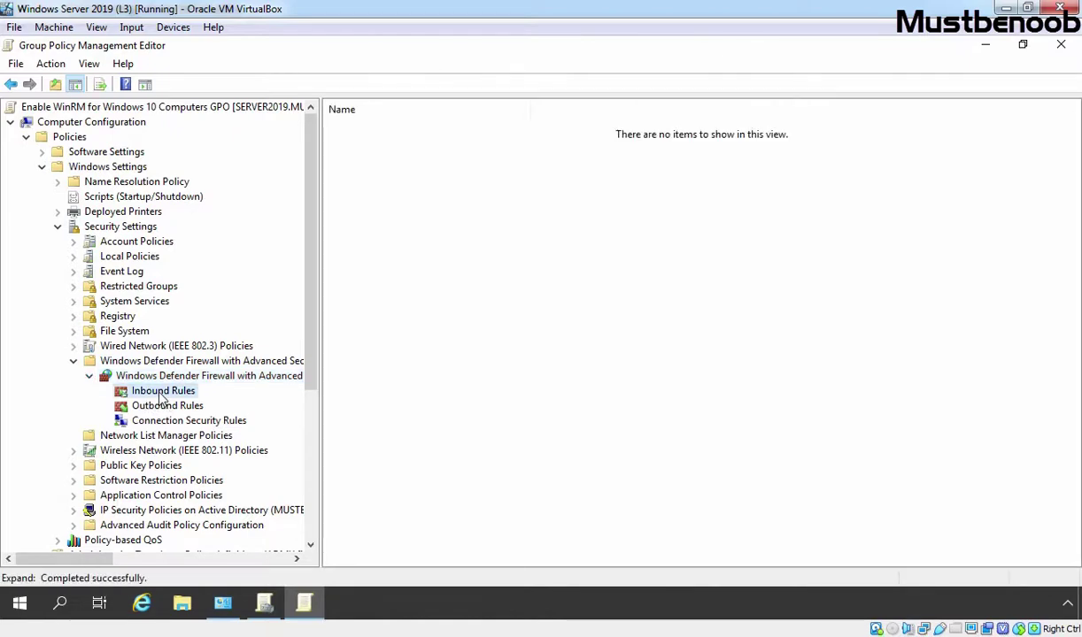
{"action": "right_click", "coordinate": [161, 395]}
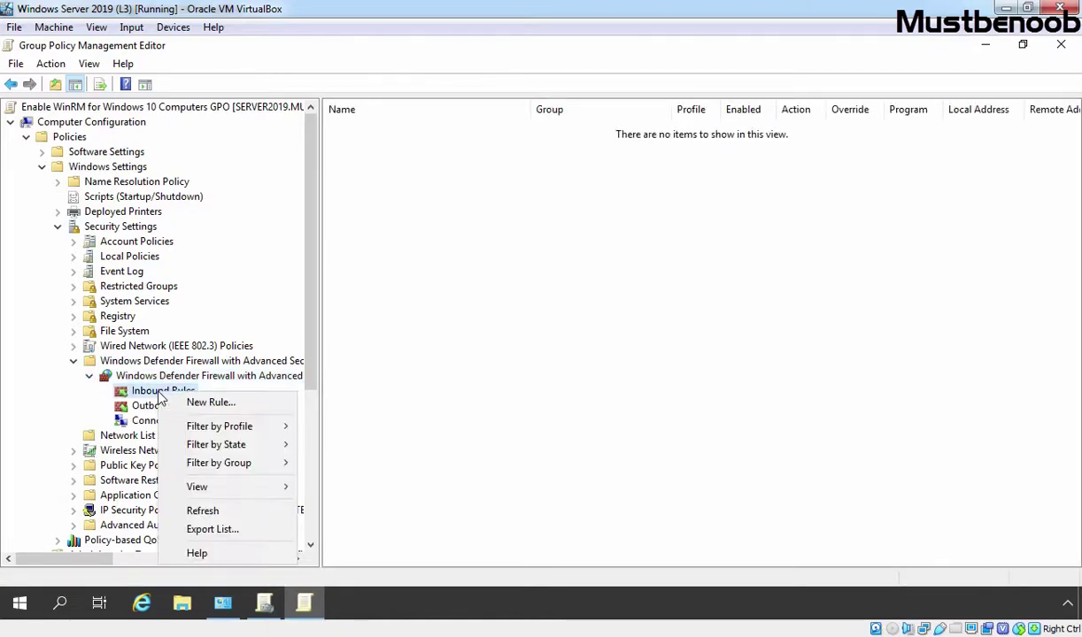
Create the predefined Windows Remote Management (HTTP-In) Domain/Private inbound rule set to Allow the connection
{"action": "left_click", "coordinate": [197, 404]}
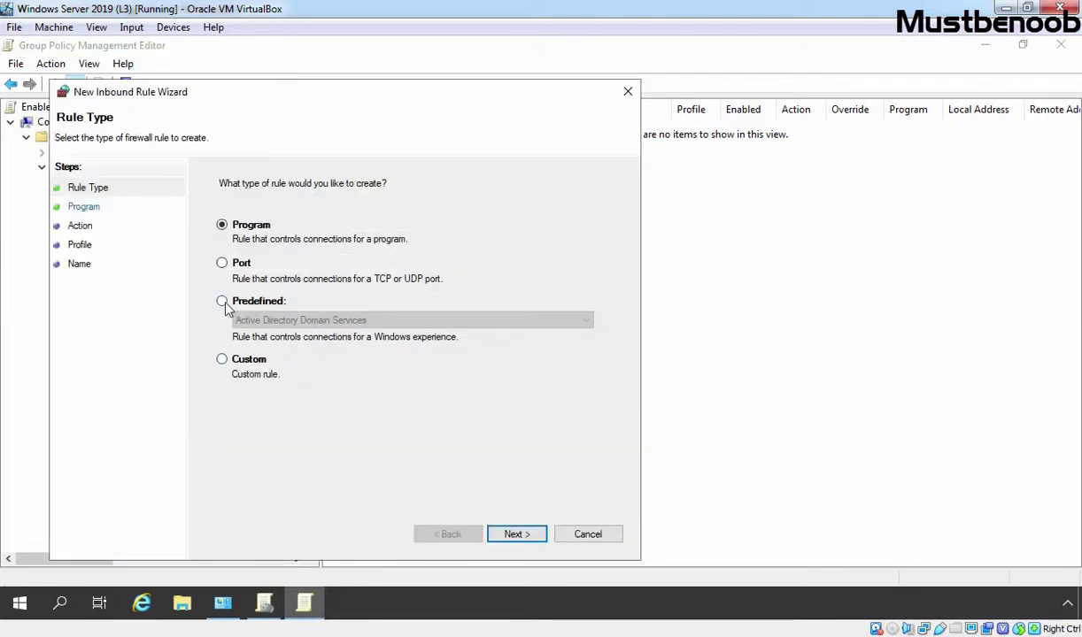
{"action": "left_click", "coordinate": [222, 302]}
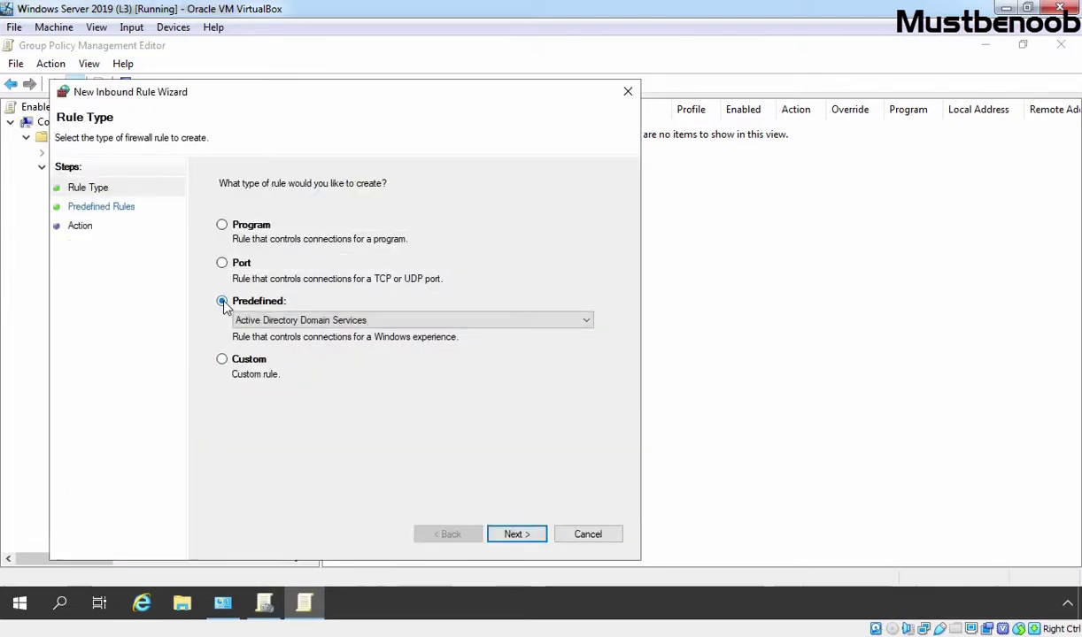
{"action": "left_click", "coordinate": [586, 323]}
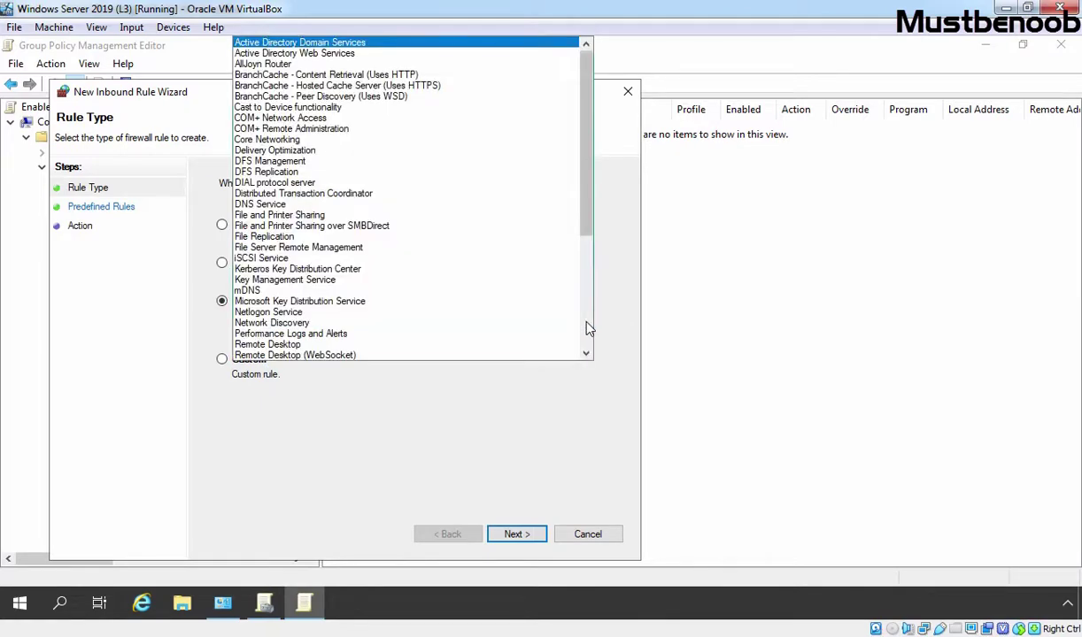
{"action": "scroll", "coordinate": [589, 328], "scroll_direction": "down", "scroll_amount": 6}
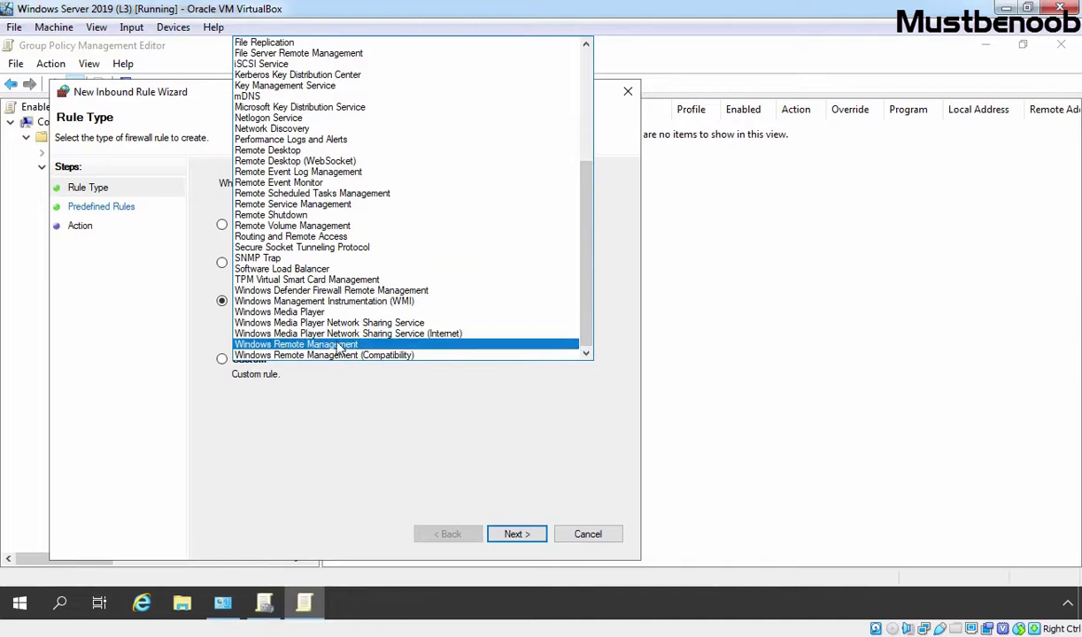
{"action": "left_click", "coordinate": [339, 345]}
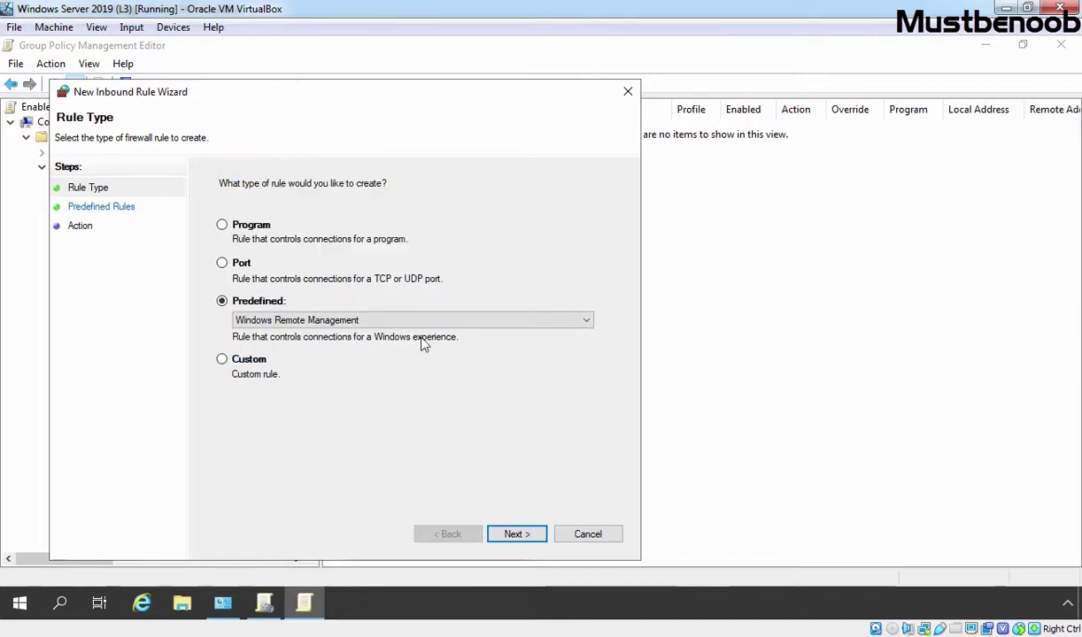
{"action": "left_click", "coordinate": [517, 534]}
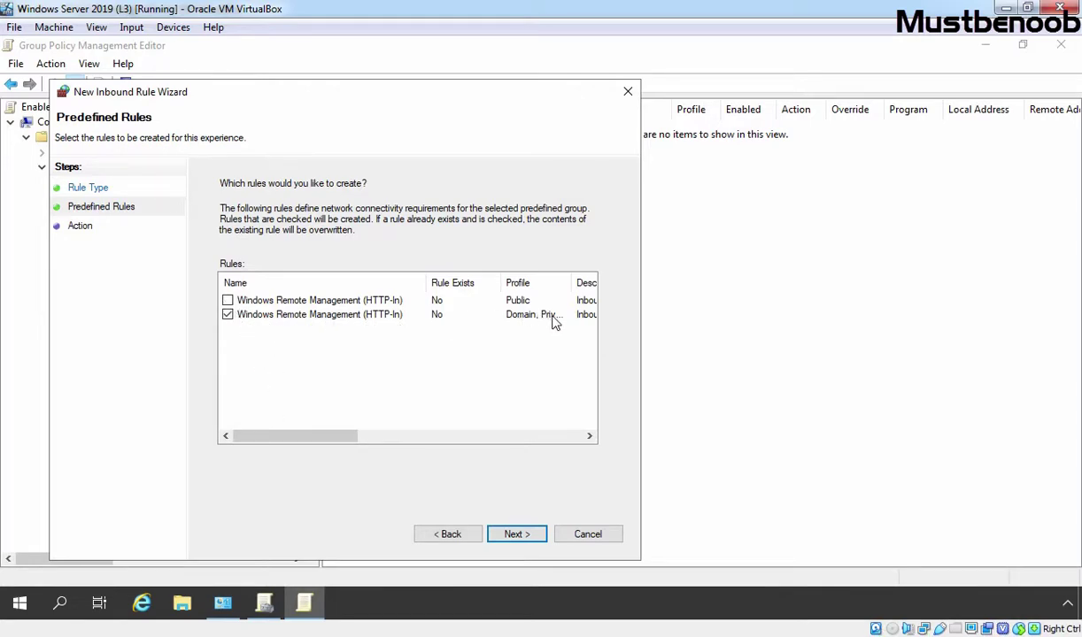
{"action": "left_click", "coordinate": [514, 535]}
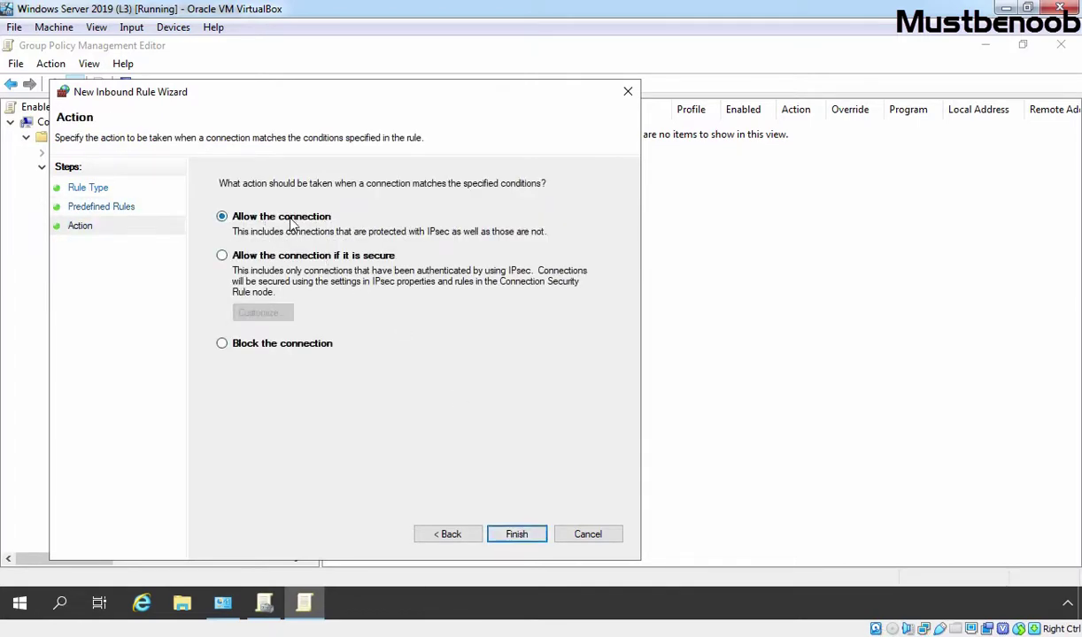
{"action": "left_click", "coordinate": [517, 534]}
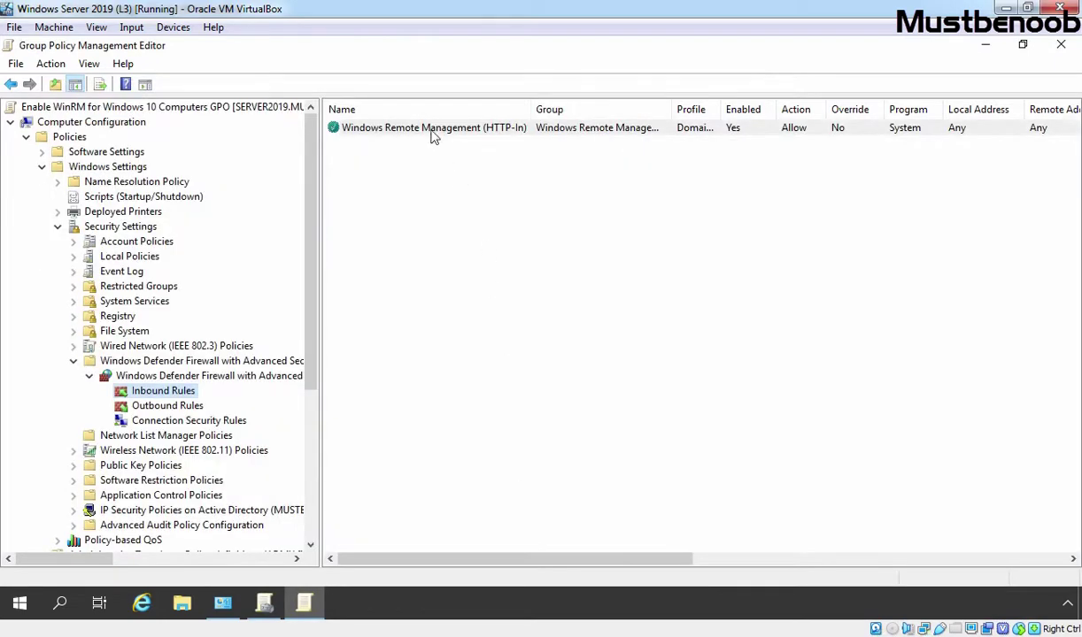
Clear the Private profile on the WinRM HTTP-In rule's Advanced tab, leaving only Domain
{"action": "left_click", "coordinate": [433, 133]}
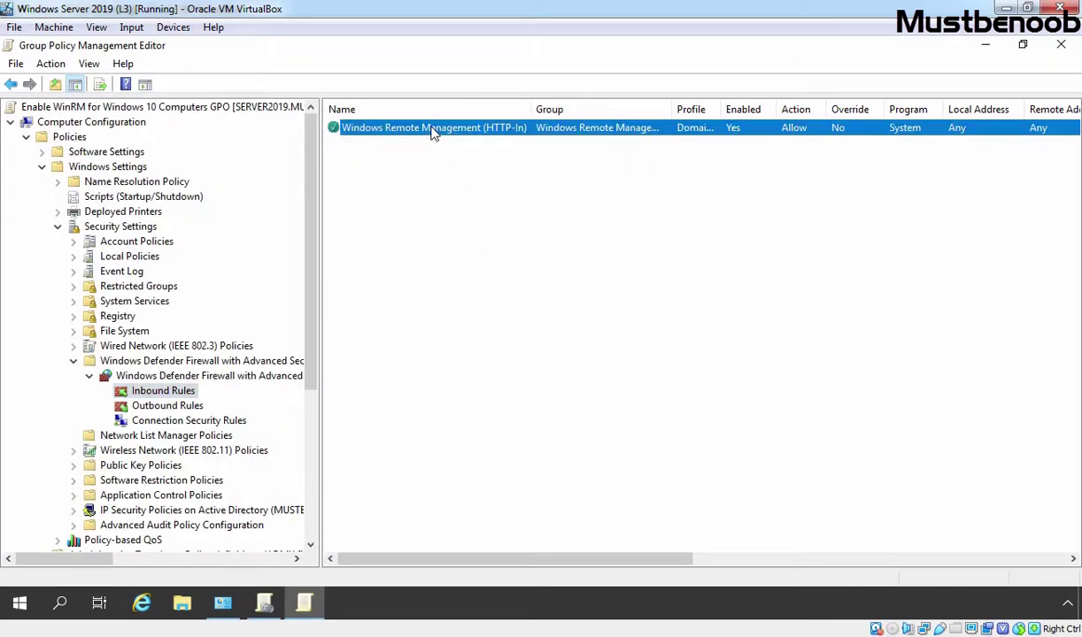
{"action": "right_click", "coordinate": [433, 134]}
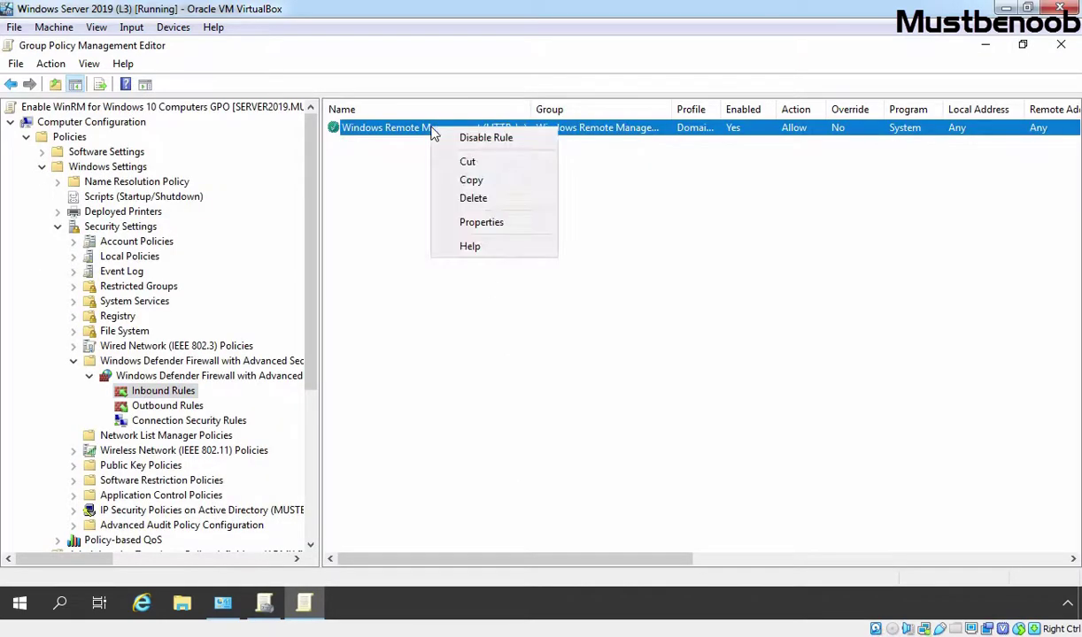
{"action": "left_click", "coordinate": [478, 224]}
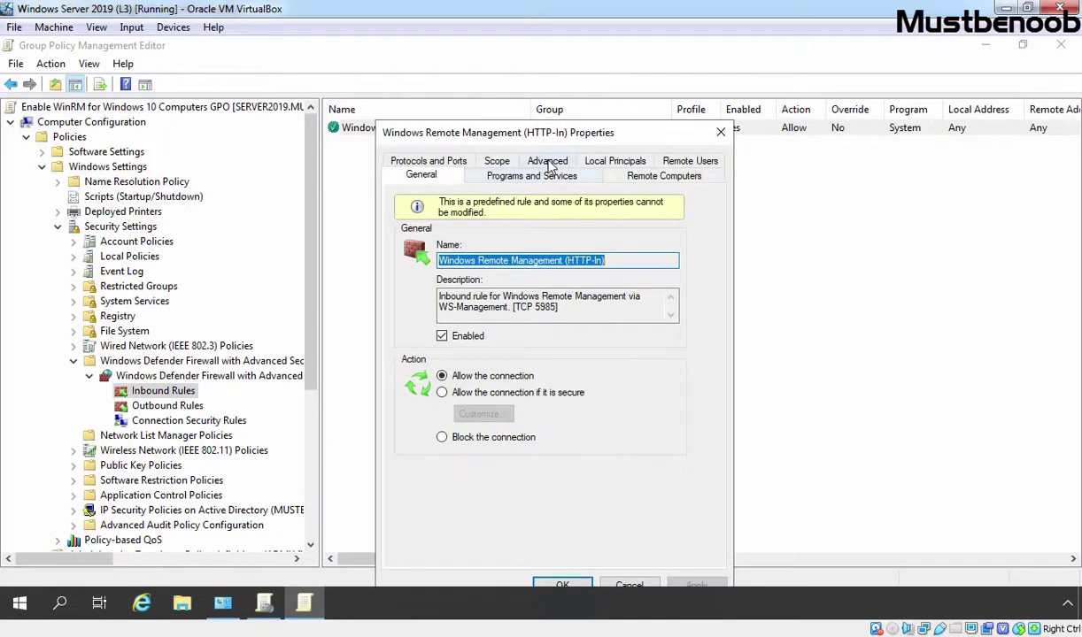
{"action": "left_click", "coordinate": [548, 162]}
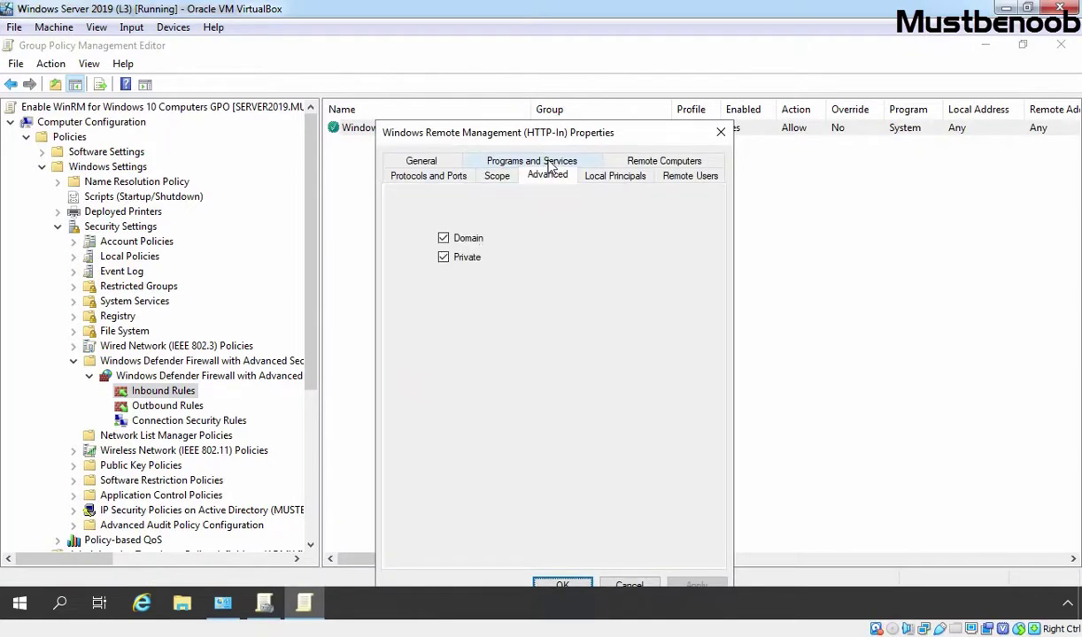
{"action": "left_click", "coordinate": [446, 257]}
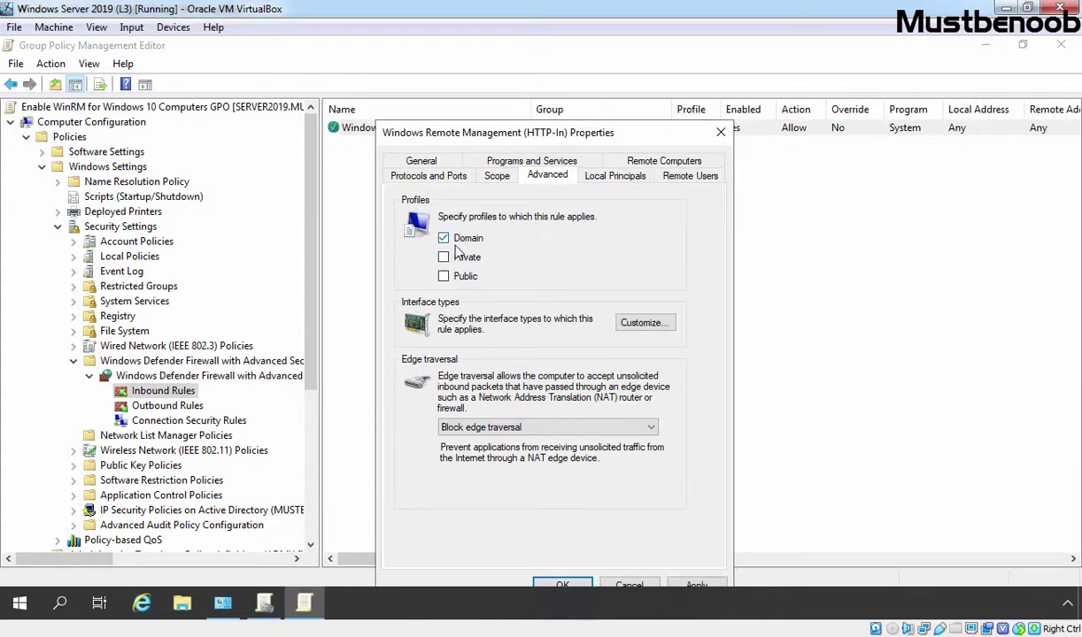
{"action": "left_click_drag", "start_coordinate": [464, 129], "coordinate": [467, 72]}
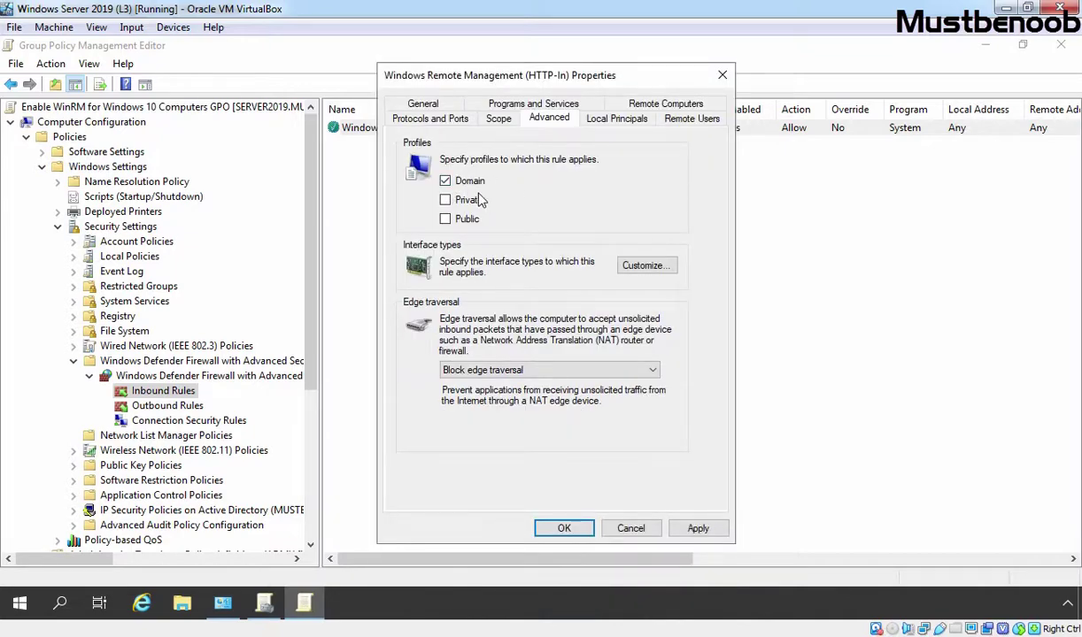
{"action": "left_click", "coordinate": [695, 527]}
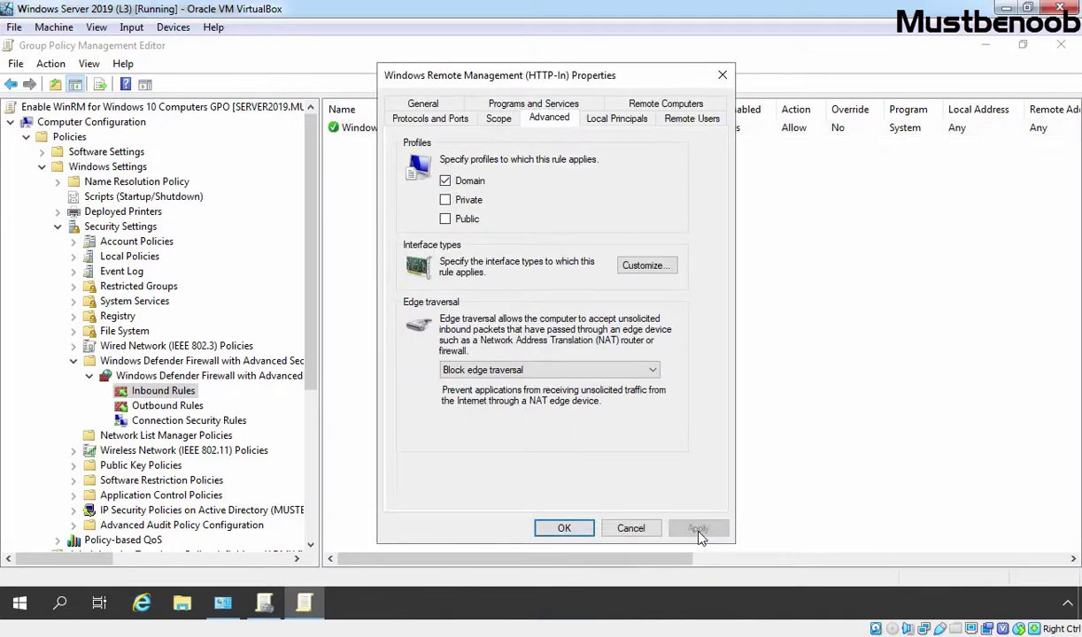
{"action": "left_click", "coordinate": [564, 530]}
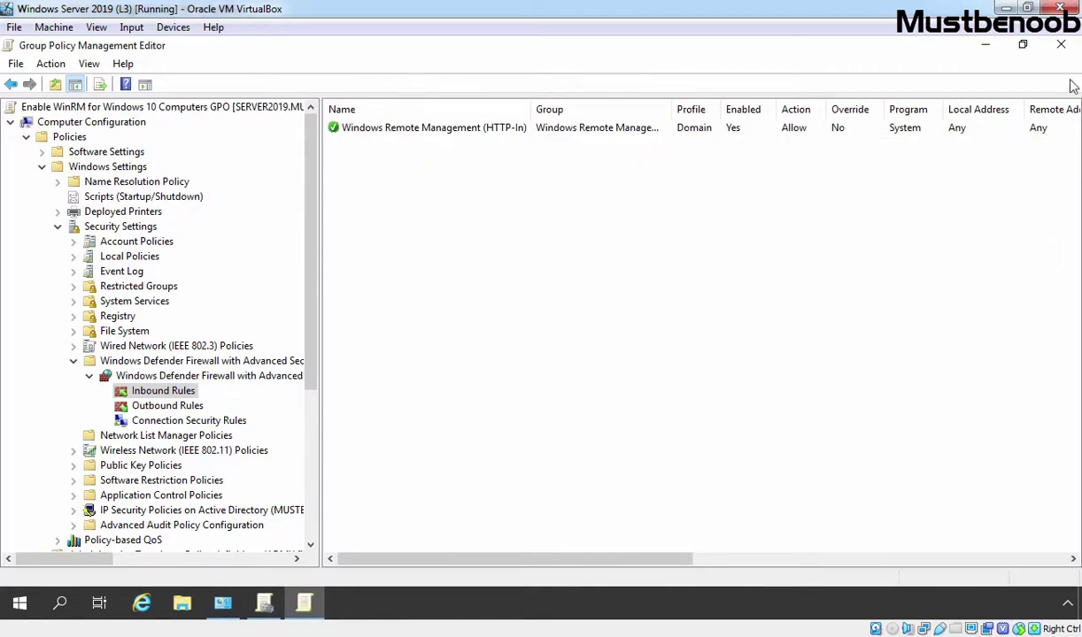
Close the GPO editor and run gpupdate /force in Command Prompt on Windows 10
{"action": "left_click", "coordinate": [1060, 44]}
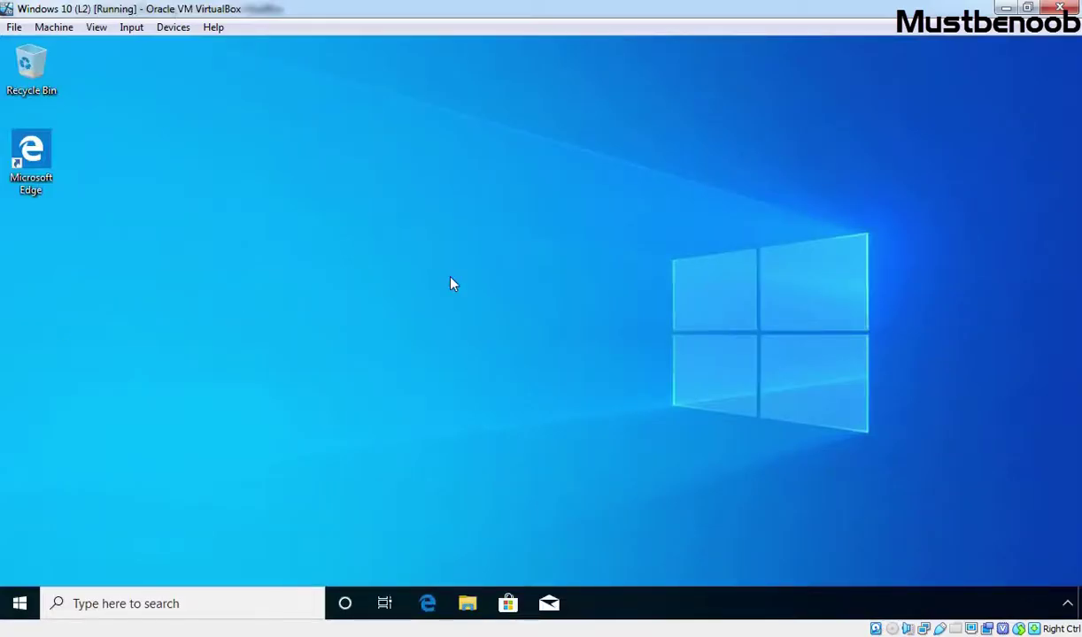
{"action": "left_click", "coordinate": [237, 611]}
{"action": "type", "text": "cmd"}
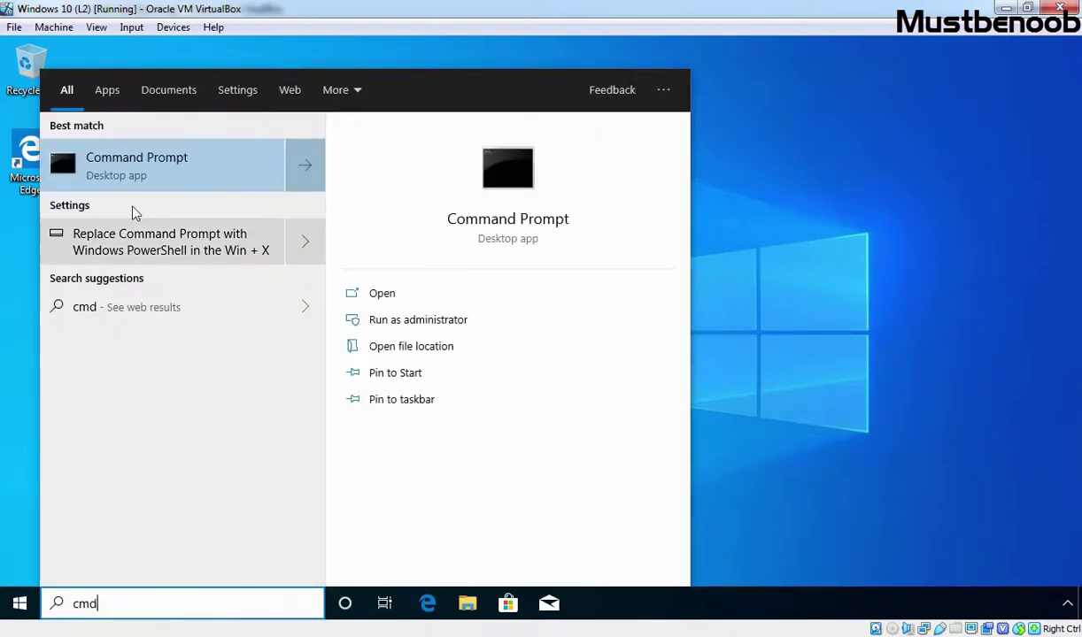
{"action": "left_click", "coordinate": [129, 167]}
{"action": "type", "text": "gpupdate /force"}
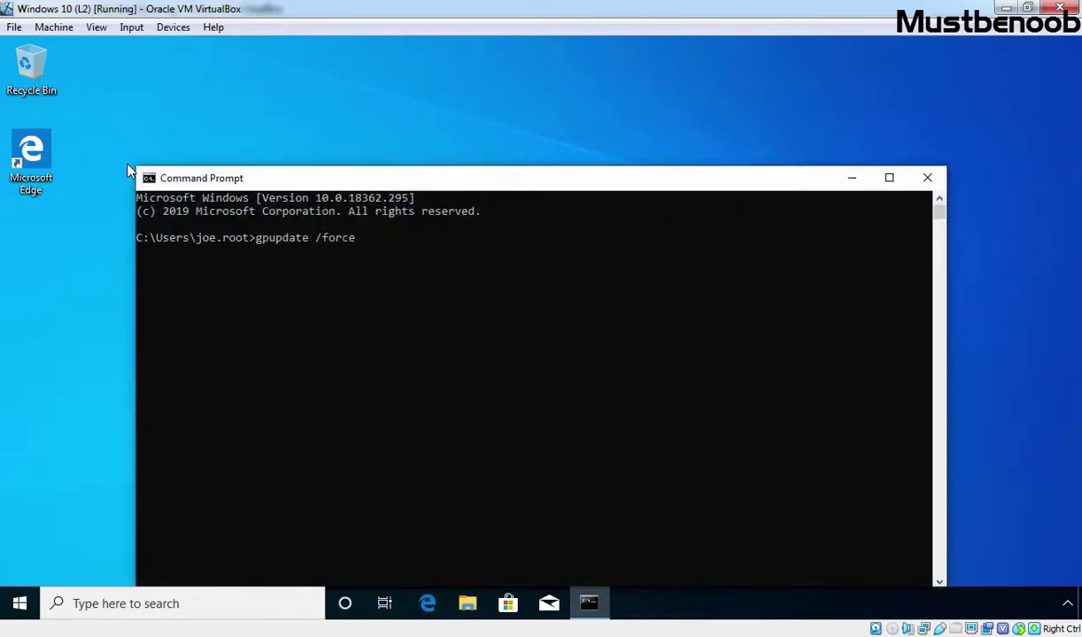
{"action": "key", "text": "Return"}
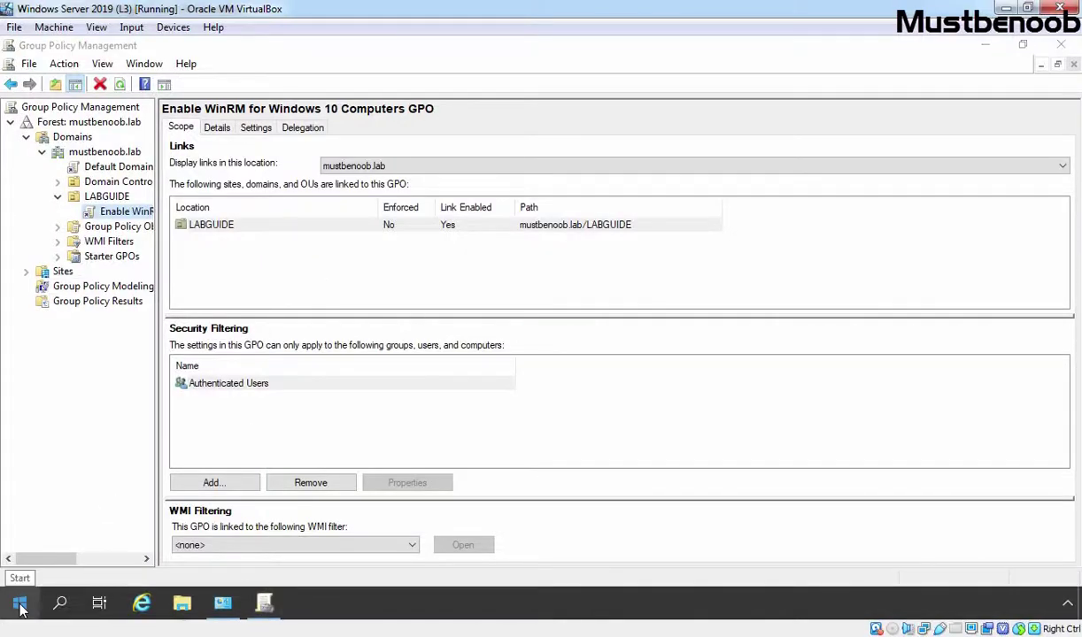
Run Test-WSMan 192.168.1.21 in an administrator PowerShell window on the server
{"action": "right_click", "coordinate": [20, 603]}
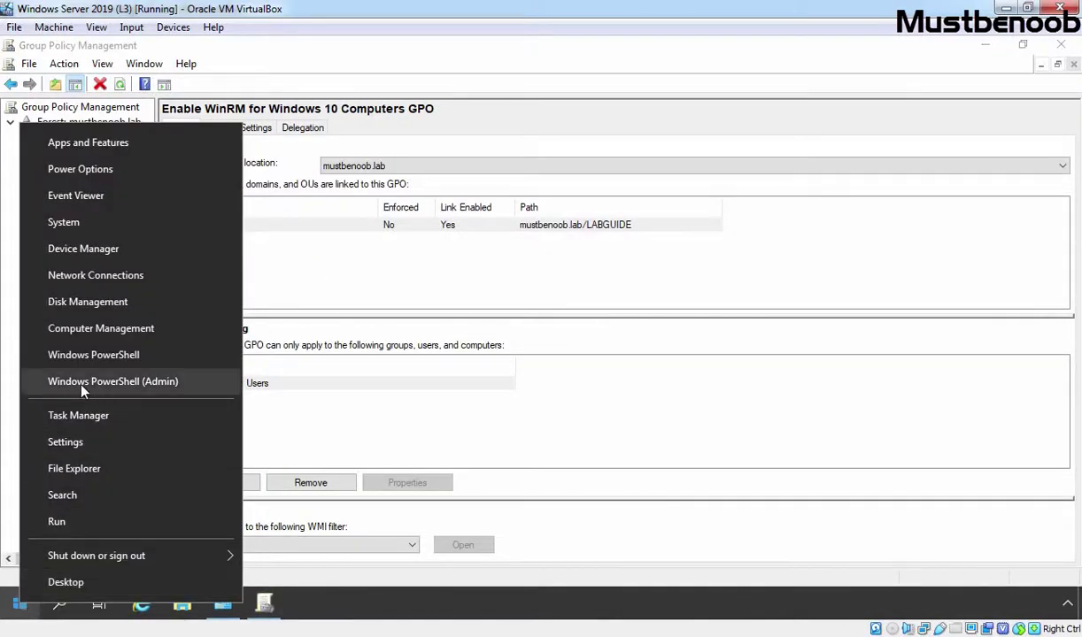
{"action": "left_click", "coordinate": [137, 390]}
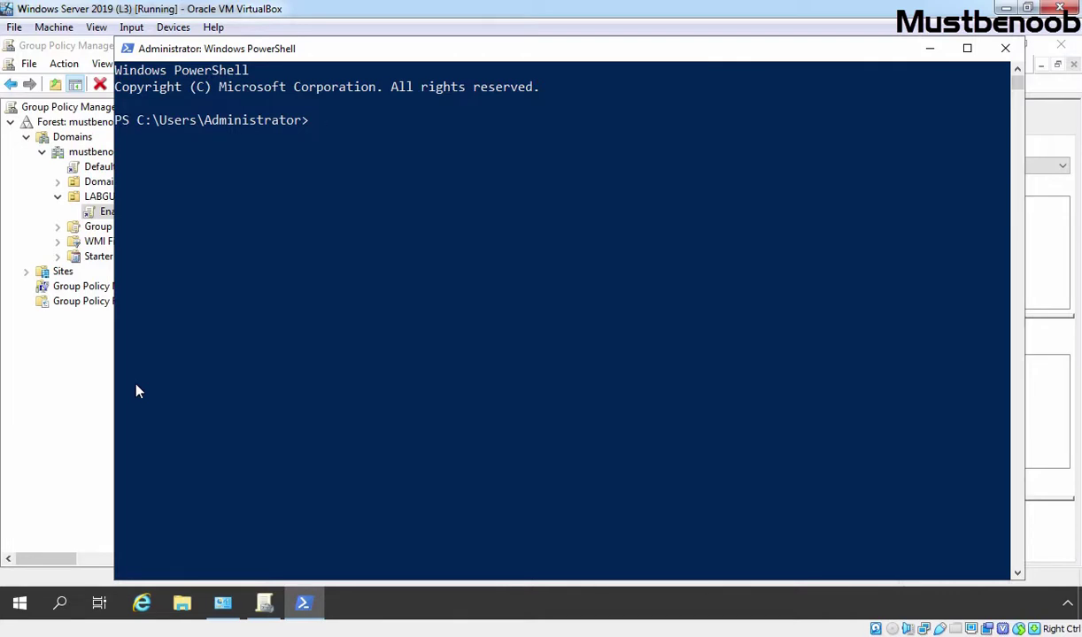
{"action": "type", "text": "test"}
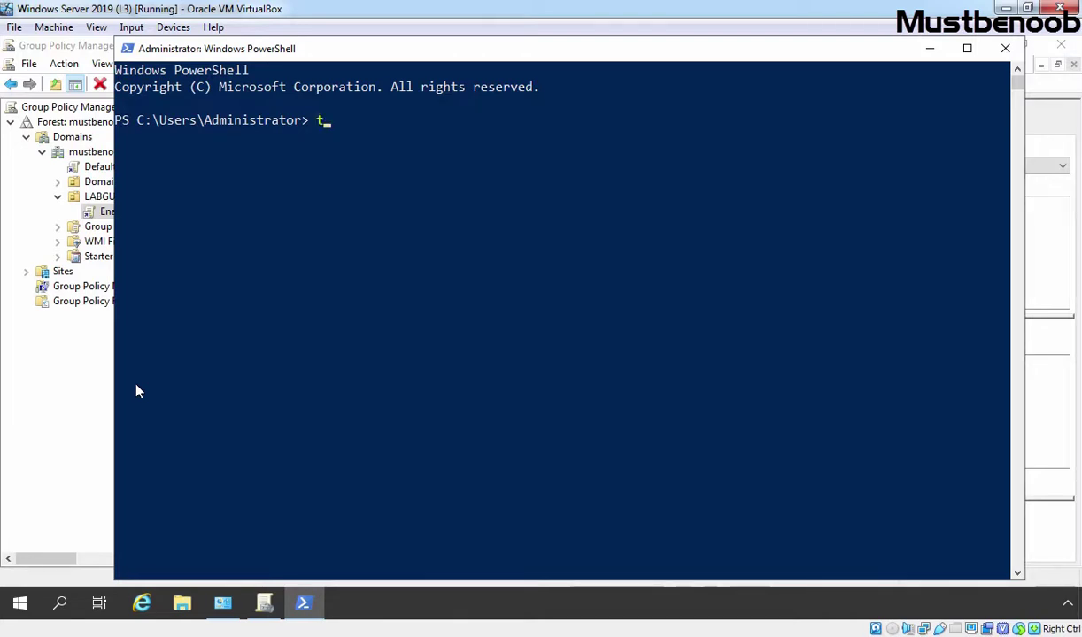
{"action": "type", "text": "-w"}
{"action": "key", "text": "Tab"}
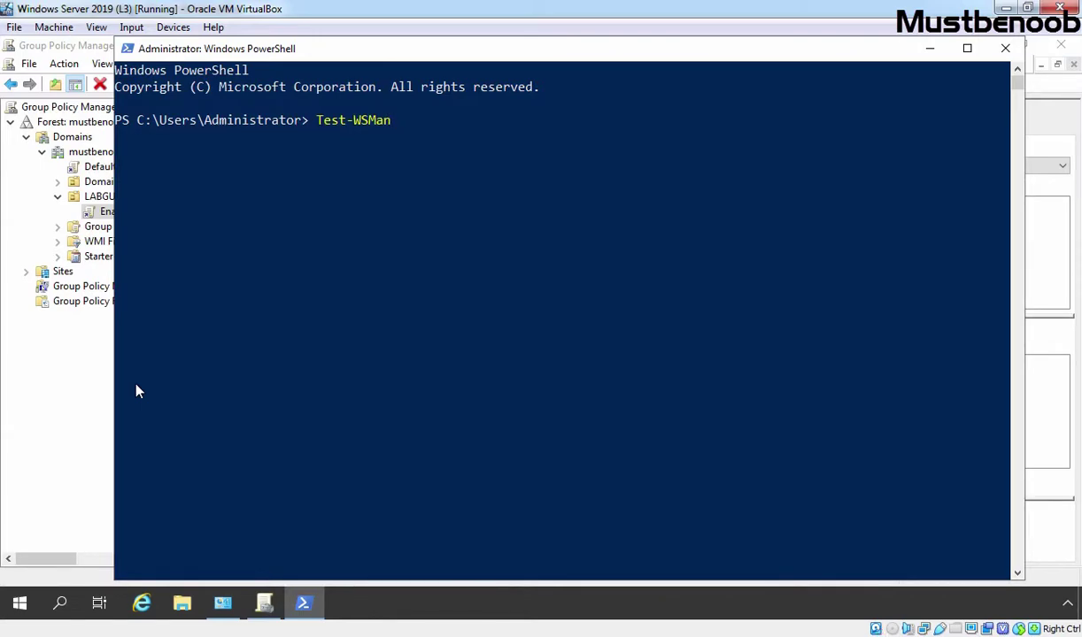
{"action": "type", "text": "192.168.1.21"}
{"action": "key", "text": "Return"}
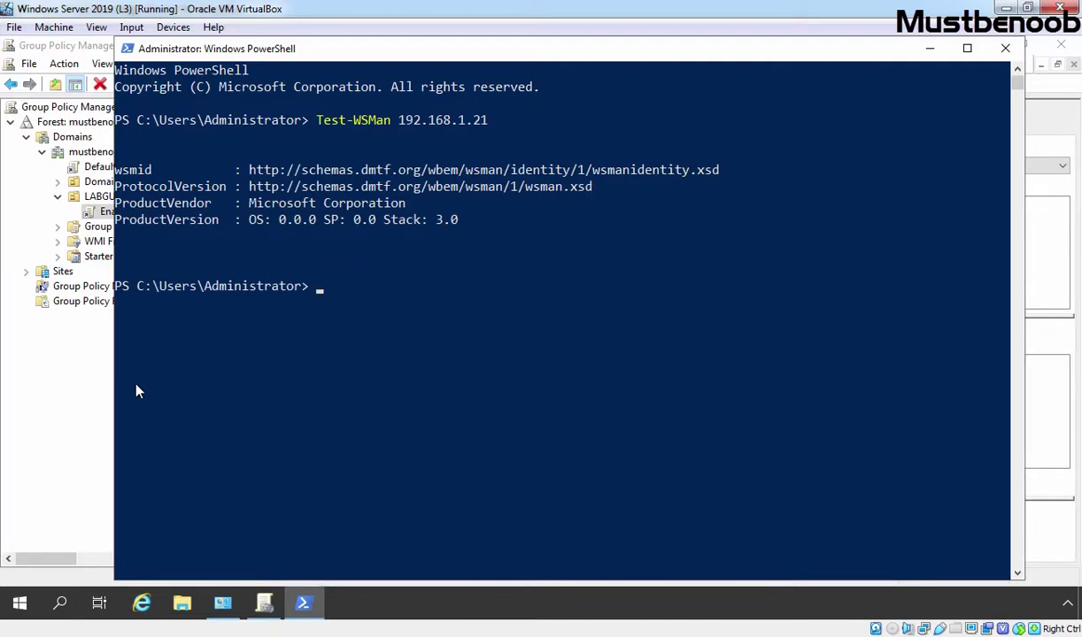
Run Test-WSMan against 192.168.1.22 by editing the previous command
{"action": "key", "text": "Up"}
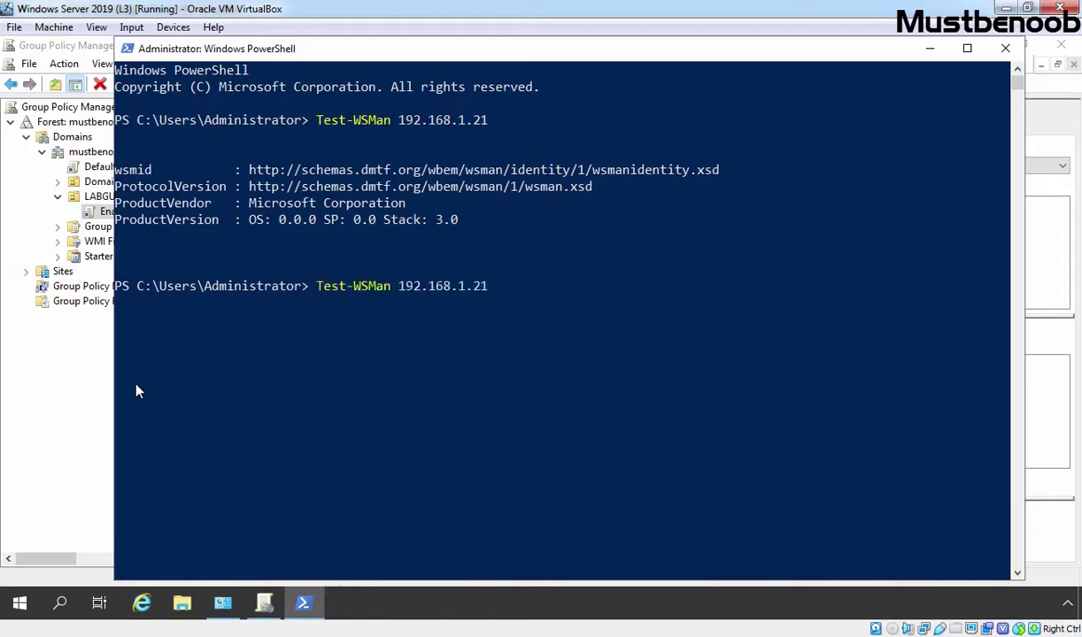
{"action": "key", "text": "BackSpace"}
{"action": "type", "text": "2"}
{"action": "key", "text": "Return"}
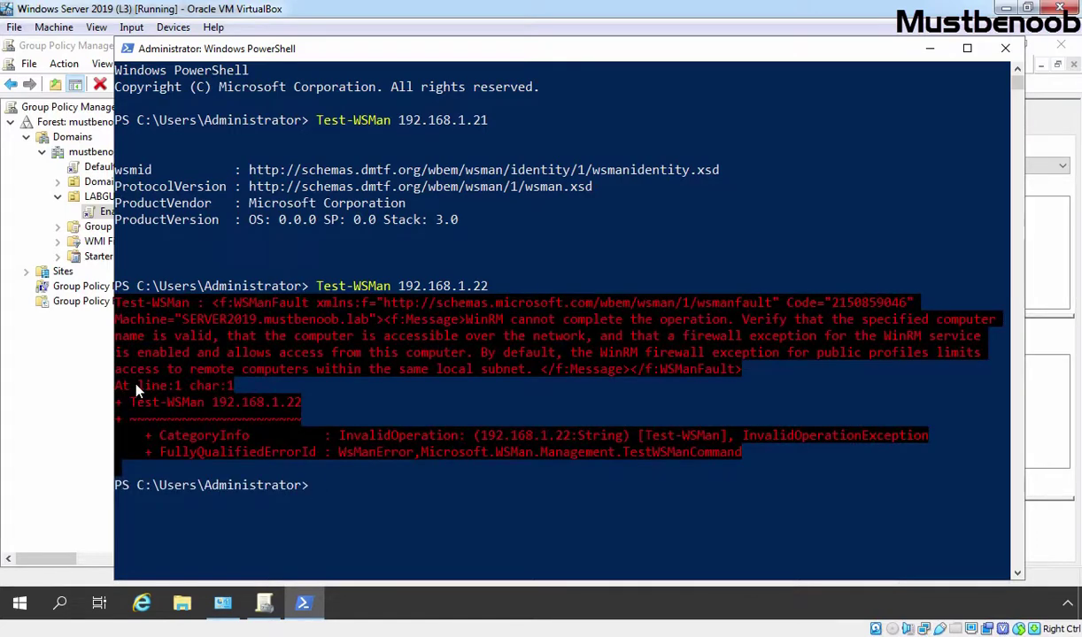